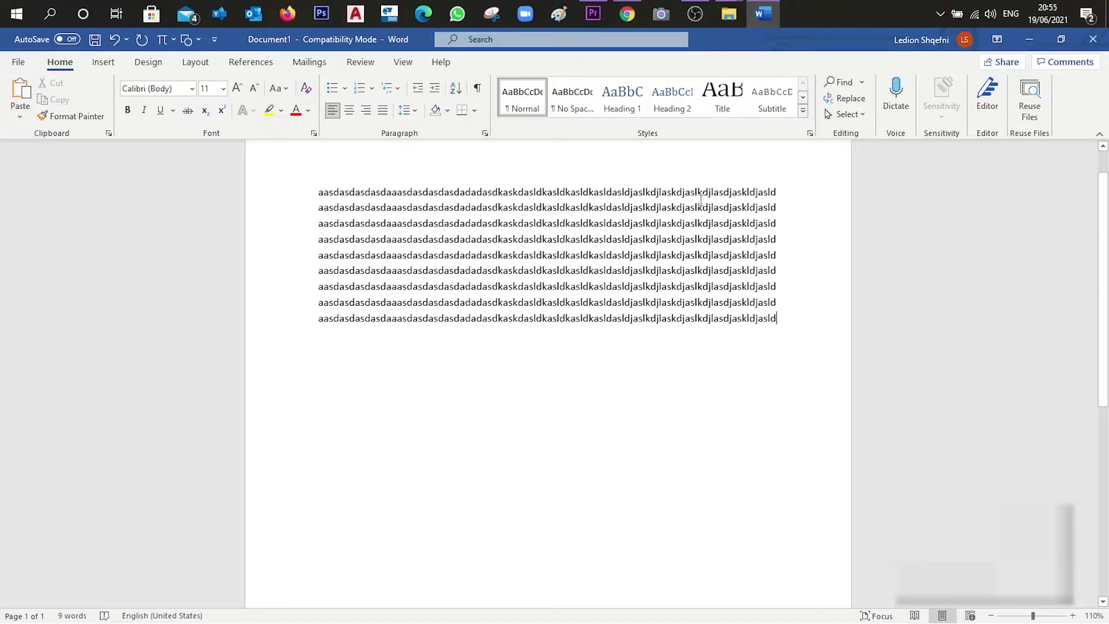
Start a new line after the first text line and insert a page break to a new page
{"action": "left_click_drag", "start_coordinate": [779, 191], "coordinate": [331, 192]}
{"action": "left_click", "coordinate": [782, 191]}
{"action": "key", "text": "Return"}
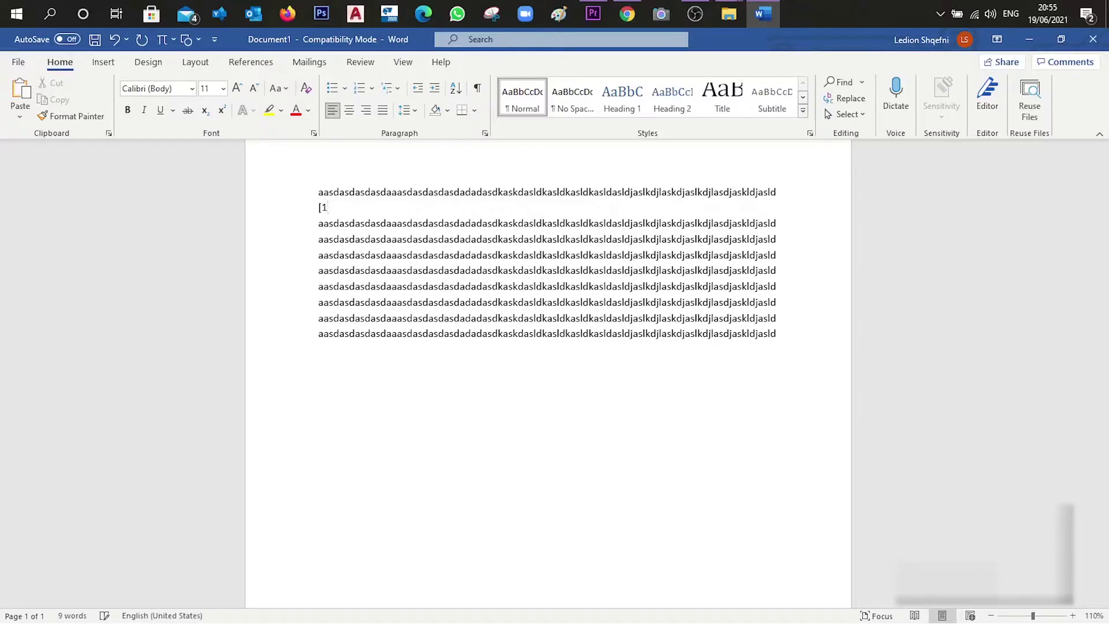
{"action": "key", "text": "ctrl+Return"}
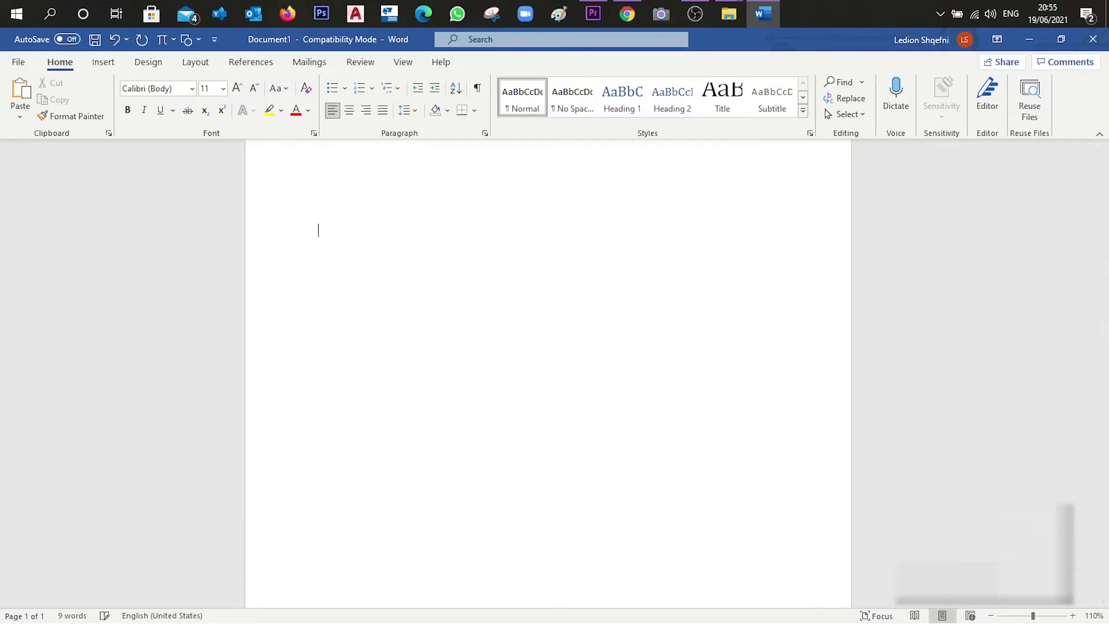
{"action": "key", "text": "Return"}
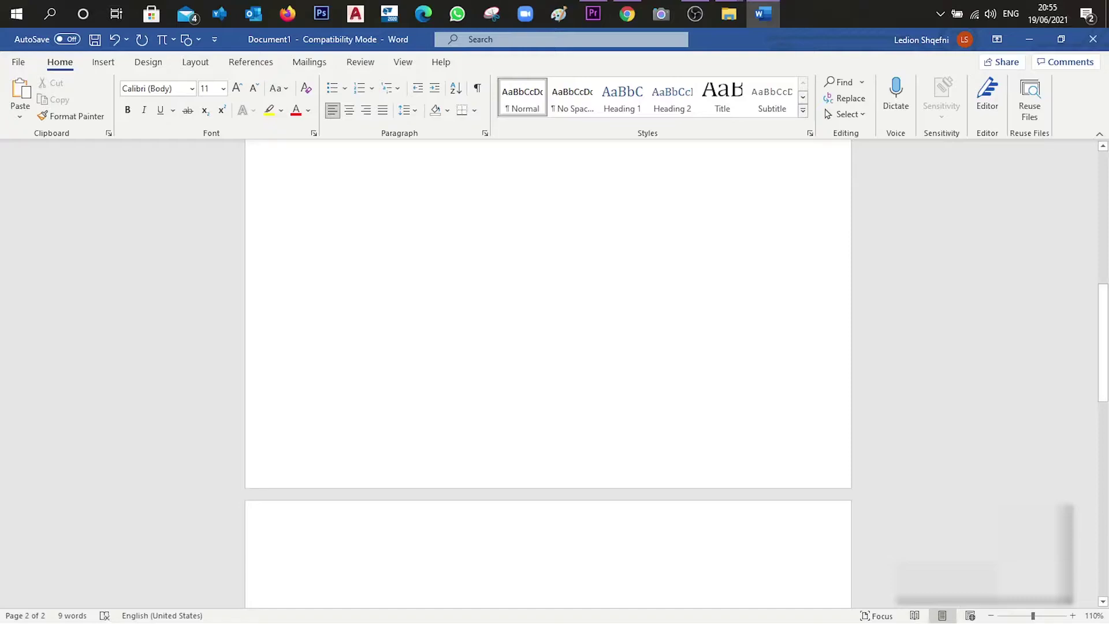
Type 'References' on page 2 and change it to UPPERCASE
{"action": "type", "text": "References"}
{"action": "double_click", "coordinate": [338, 578]}
{"action": "left_click", "coordinate": [285, 86]}
{"action": "left_click", "coordinate": [338, 150]}
Add a test '[1]sdadasgdhgasd' entry under REFERENCES, then delete both to empty page 2
{"action": "scroll", "coordinate": [419, 596], "scroll_direction": "down", "scroll_amount": 2}
{"action": "left_click", "coordinate": [416, 564]}
{"action": "key", "text": "Return"}
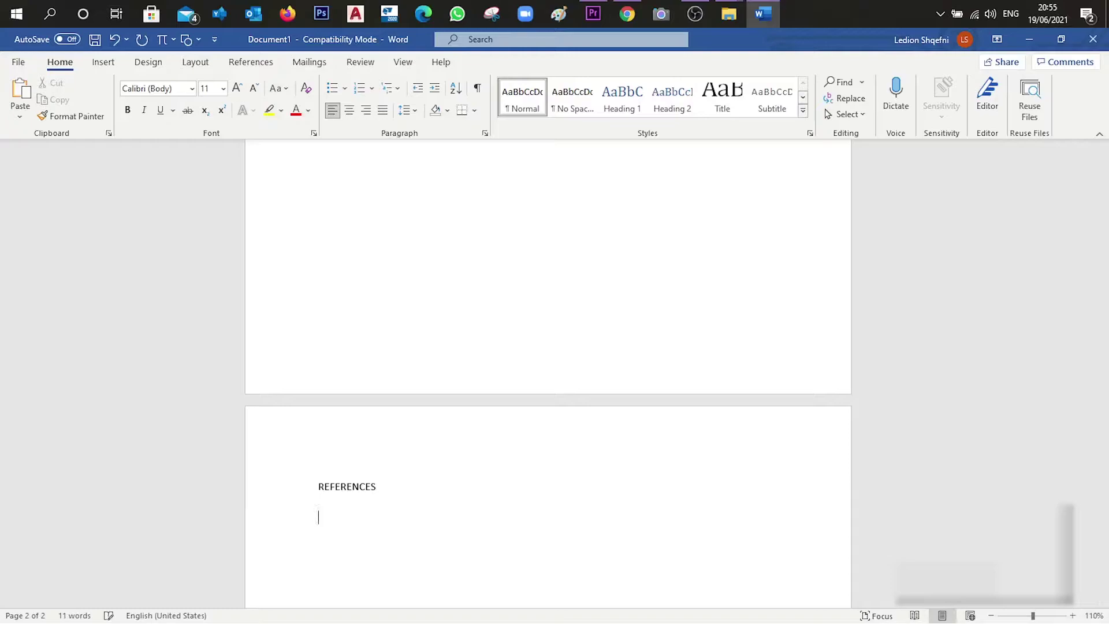
{"action": "type", "text": "1"}
{"action": "key", "text": "BackSpace"}
{"action": "type", "text": "[1]sdadasgdhgasd"}
{"action": "left_click_drag", "start_coordinate": [446, 541], "coordinate": [282, 470]}
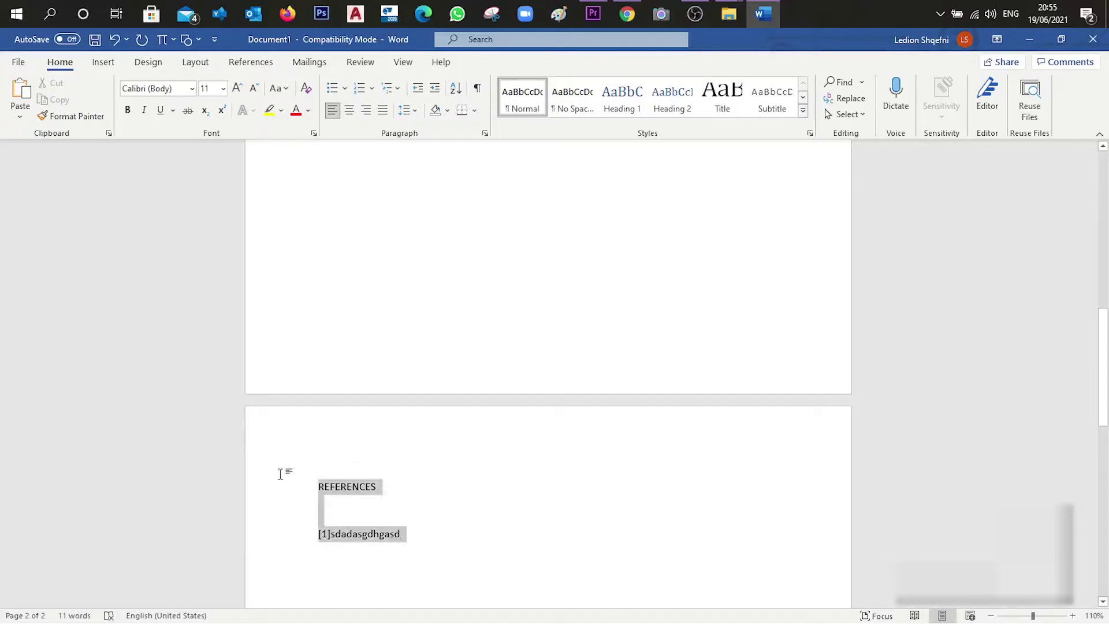
{"action": "key", "text": "BackSpace"}
{"action": "scroll", "coordinate": [436, 498], "scroll_direction": "up", "scroll_amount": 8}
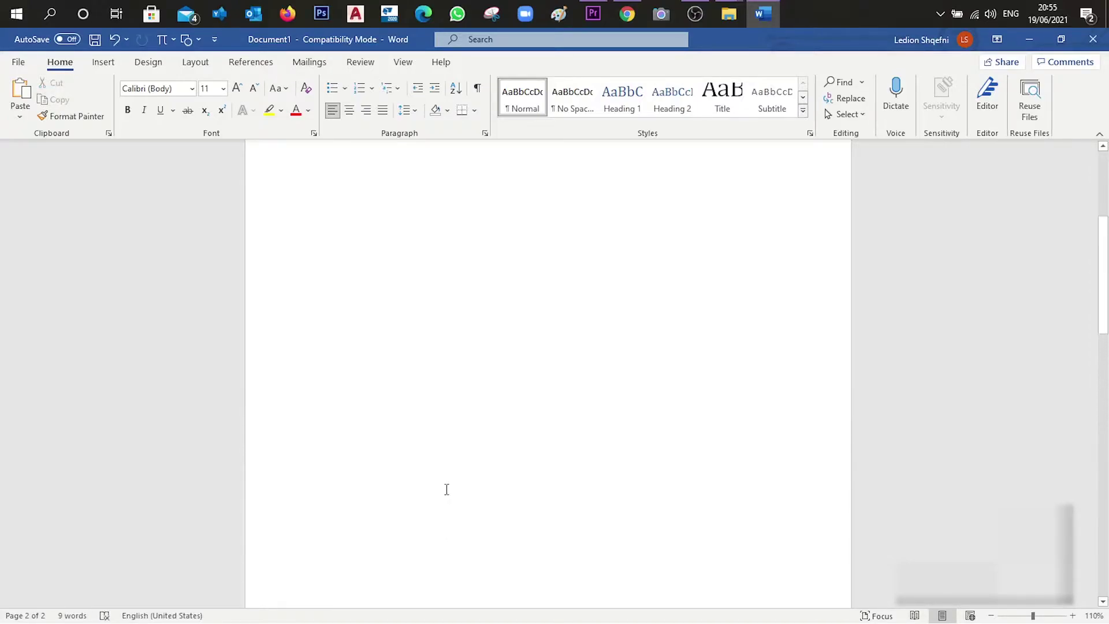
Delete the '[1].' line, break to a blank page 2, and show the References tools
{"action": "left_click_drag", "start_coordinate": [344, 243], "coordinate": [302, 250]}
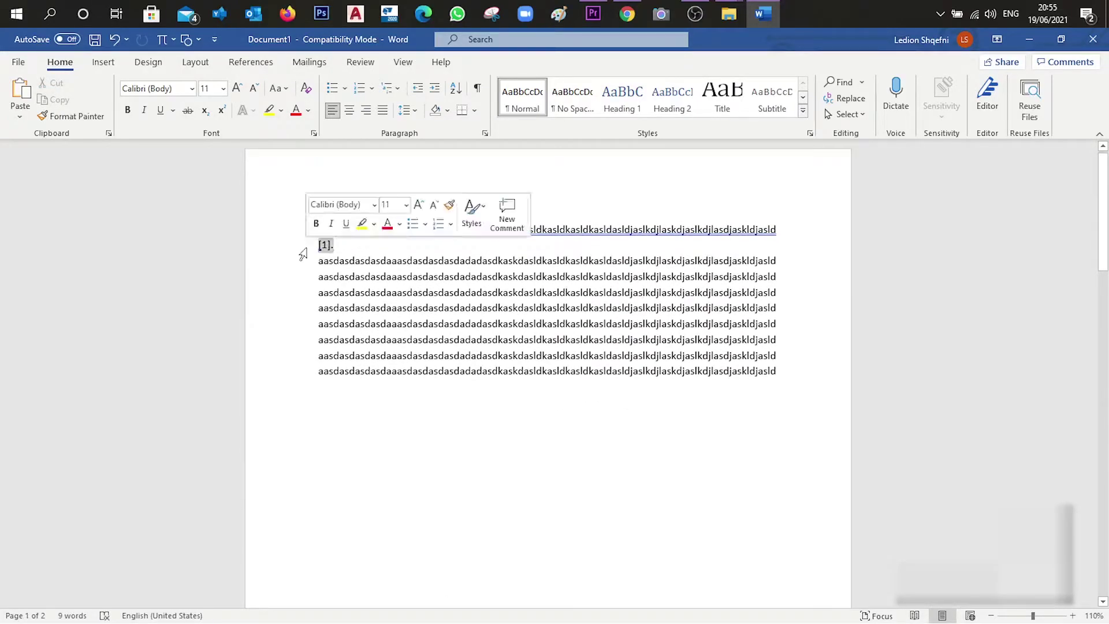
{"action": "key", "text": "BackSpace"}
{"action": "key", "text": "BackSpace"}
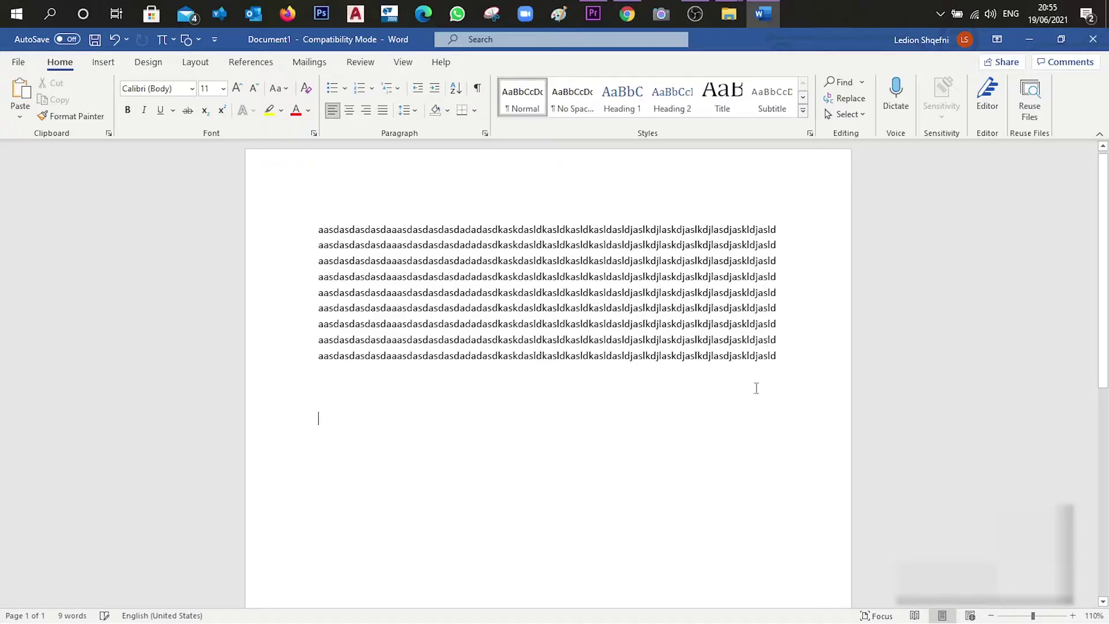
{"action": "scroll", "coordinate": [754, 389], "scroll_direction": "down", "scroll_amount": 5}
{"action": "key", "text": "Return"}
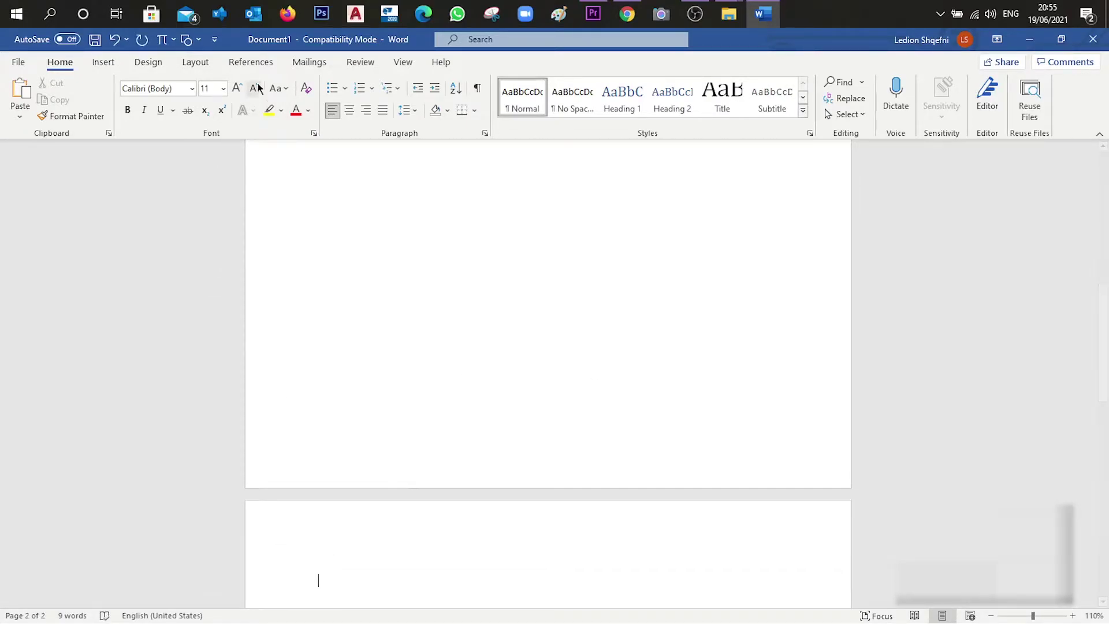
{"action": "left_click", "coordinate": [252, 62]}
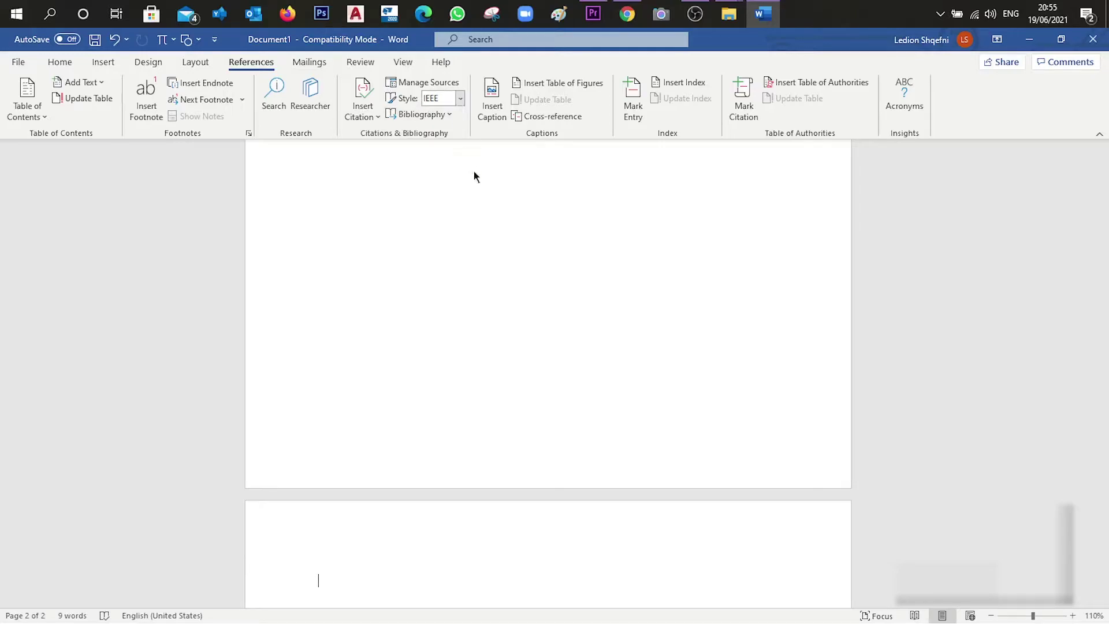
Keep IEEE as the citation style and insert a 'References' bibliography on page 2
{"action": "left_click", "coordinate": [459, 100]}
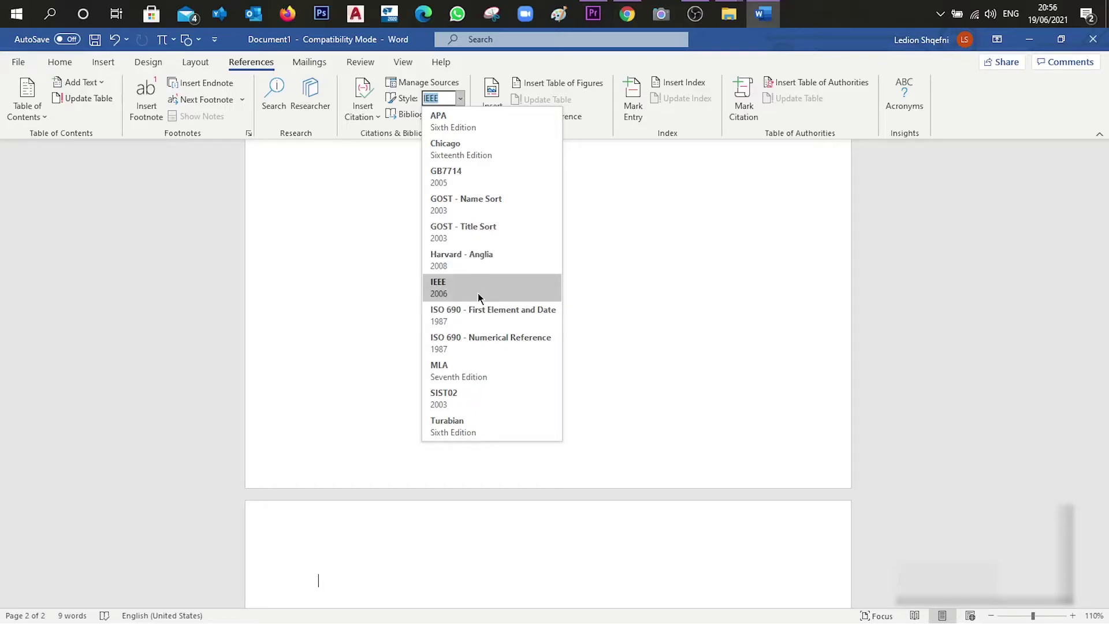
{"action": "left_click", "coordinate": [477, 293]}
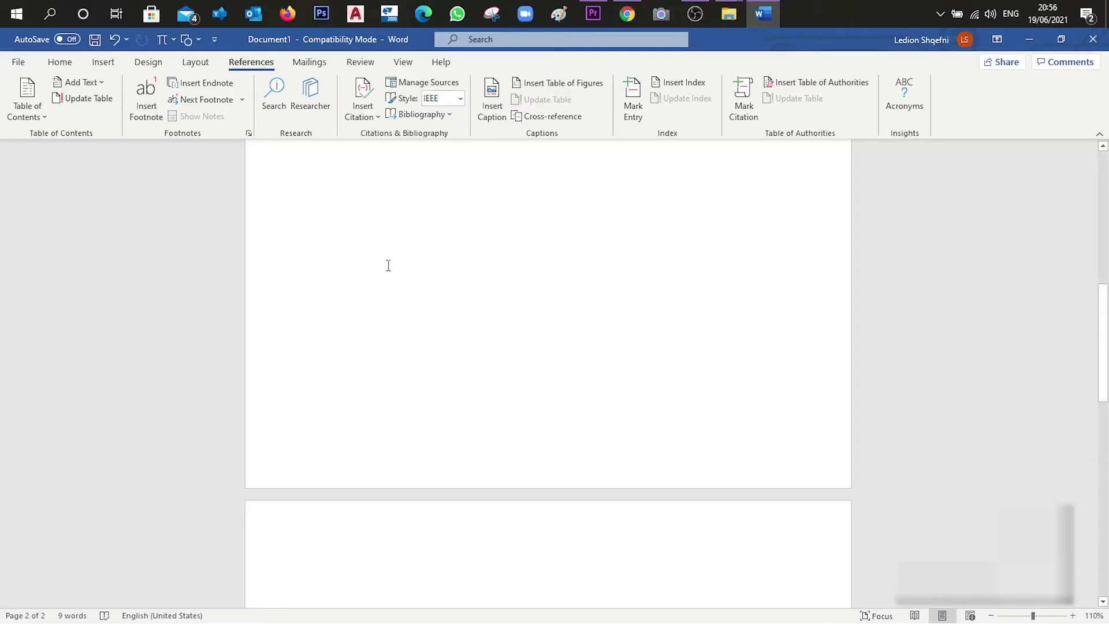
{"action": "scroll", "coordinate": [381, 527], "scroll_direction": "down", "scroll_amount": 5}
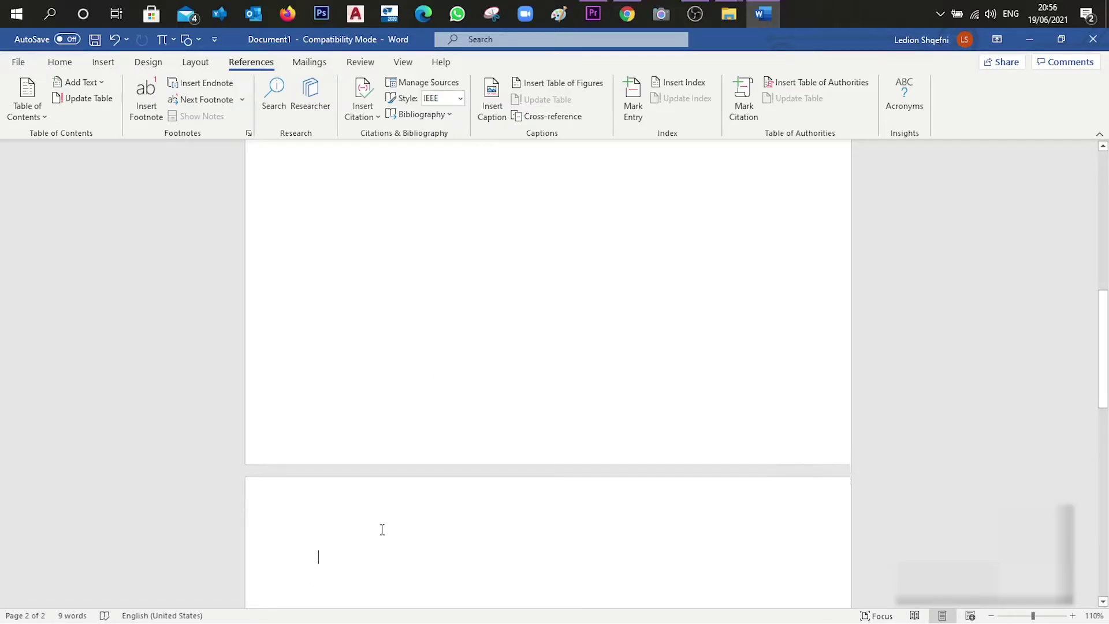
{"action": "left_click", "coordinate": [441, 115]}
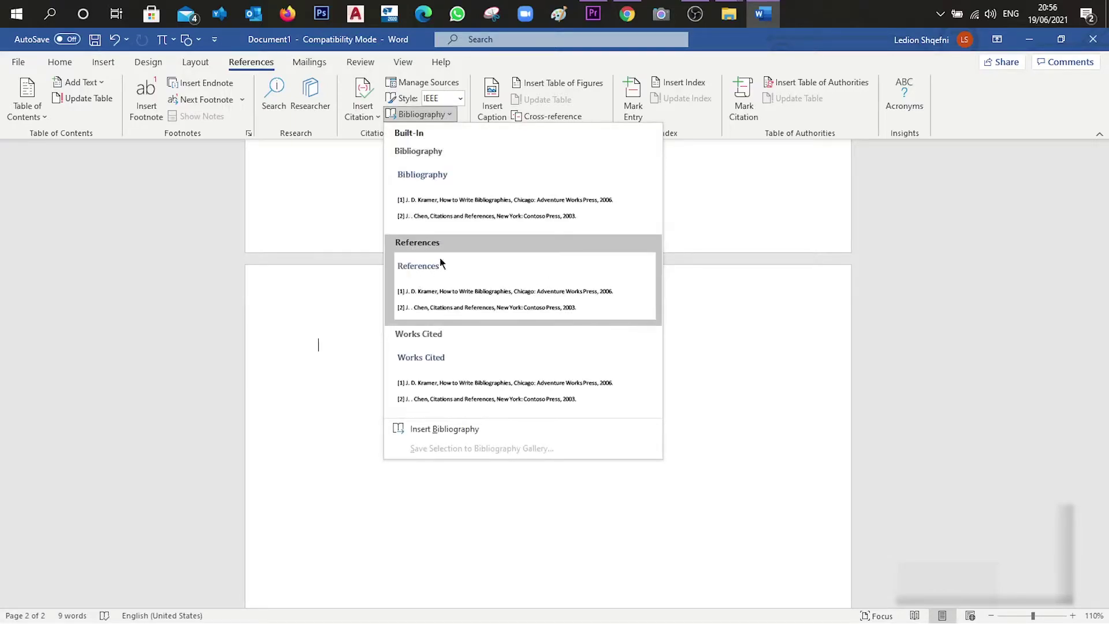
{"action": "left_click", "coordinate": [504, 278]}
{"action": "scroll", "coordinate": [404, 364], "scroll_direction": "up", "scroll_amount": 1}
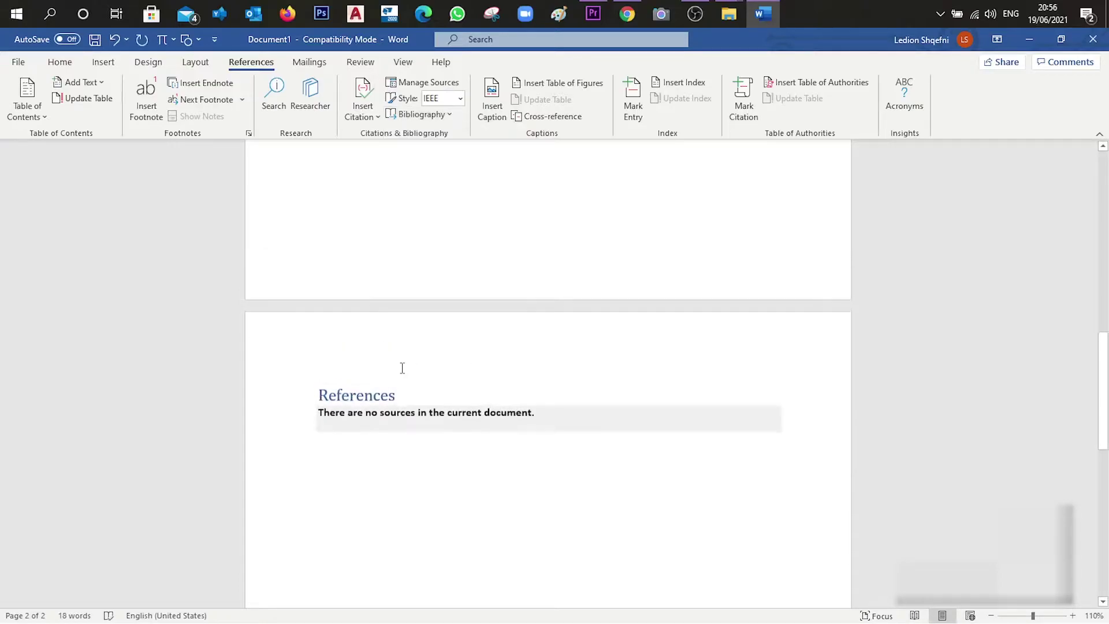
{"action": "double_click", "coordinate": [398, 395]}
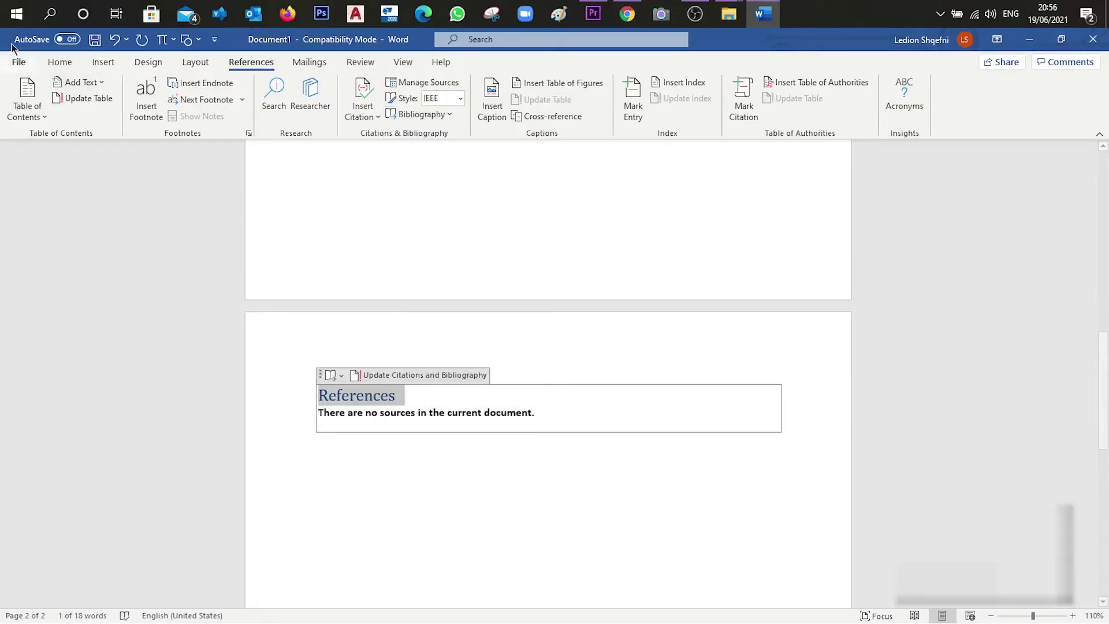
Set the bibliography heading's font colour to Automatic and make it uppercase REFERENCES
{"action": "left_click", "coordinate": [58, 61]}
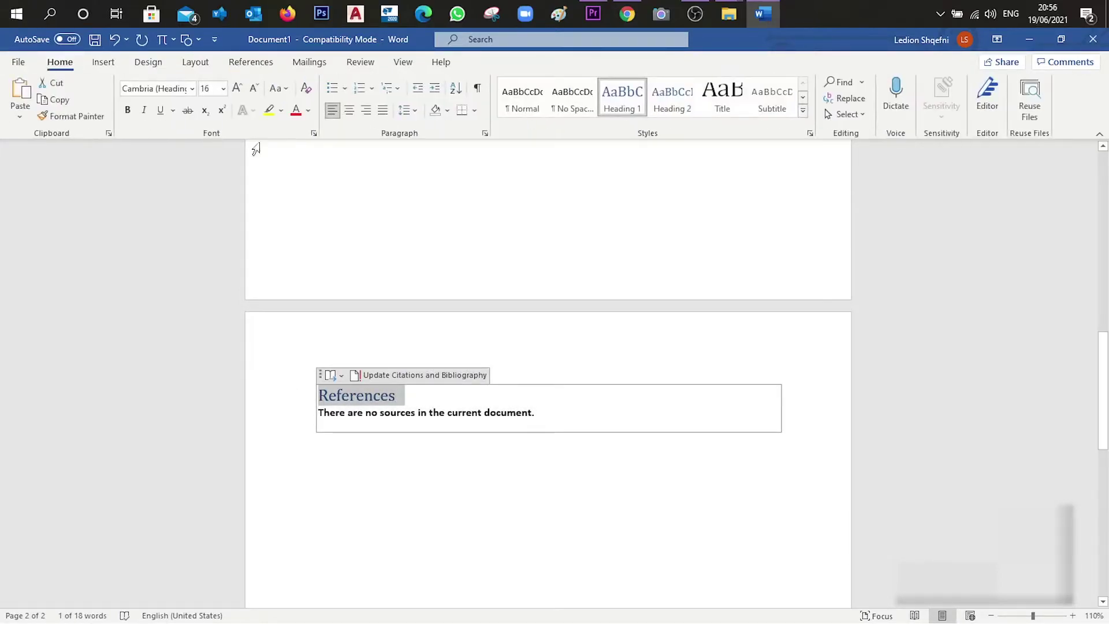
{"action": "left_click", "coordinate": [281, 111]}
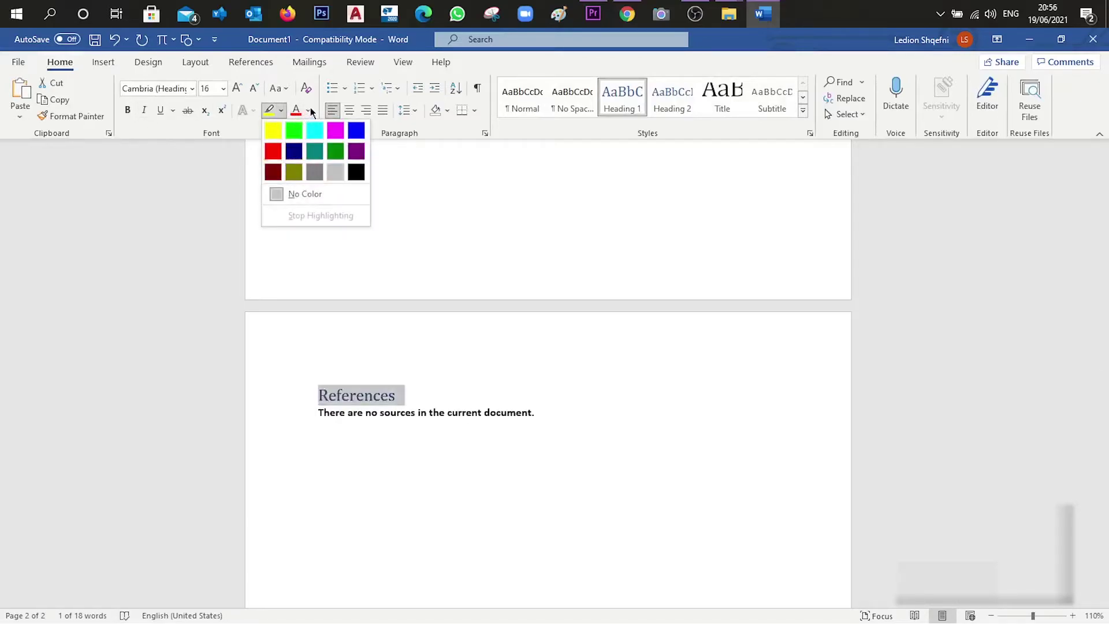
{"action": "left_click", "coordinate": [309, 110]}
{"action": "left_click", "coordinate": [310, 133]}
{"action": "left_click", "coordinate": [279, 88]}
{"action": "left_click", "coordinate": [317, 146]}
Try changing the font of part of the bibliography text, then abandon the change
{"action": "left_click", "coordinate": [539, 412]}
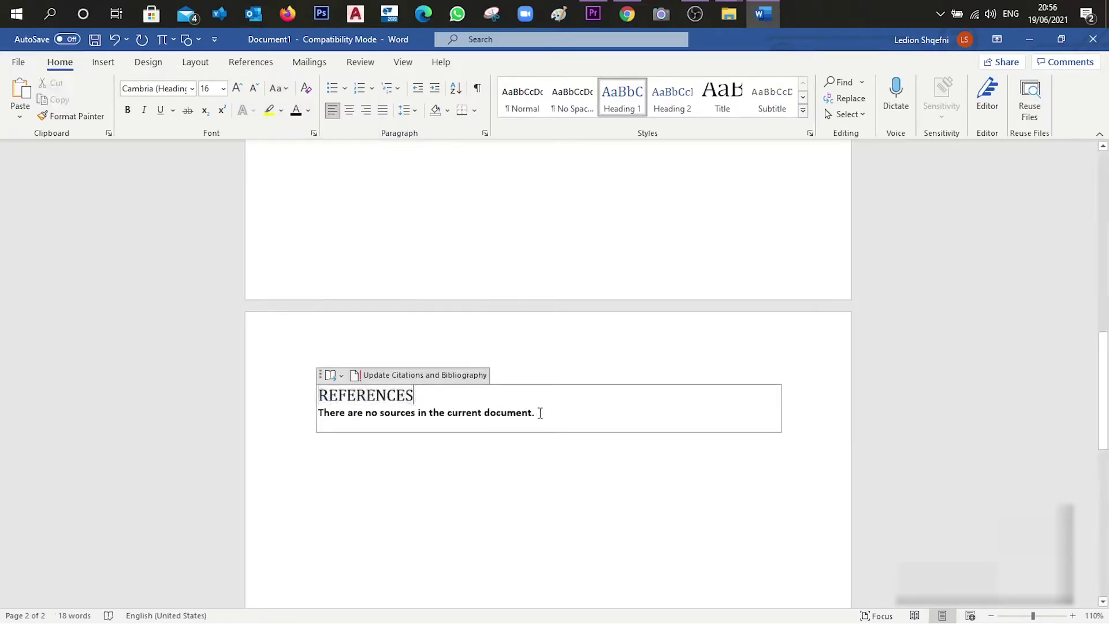
{"action": "left_click", "coordinate": [353, 399], "text": "shift"}
{"action": "left_click", "coordinate": [155, 88]}
{"action": "type", "text": "Ca"}
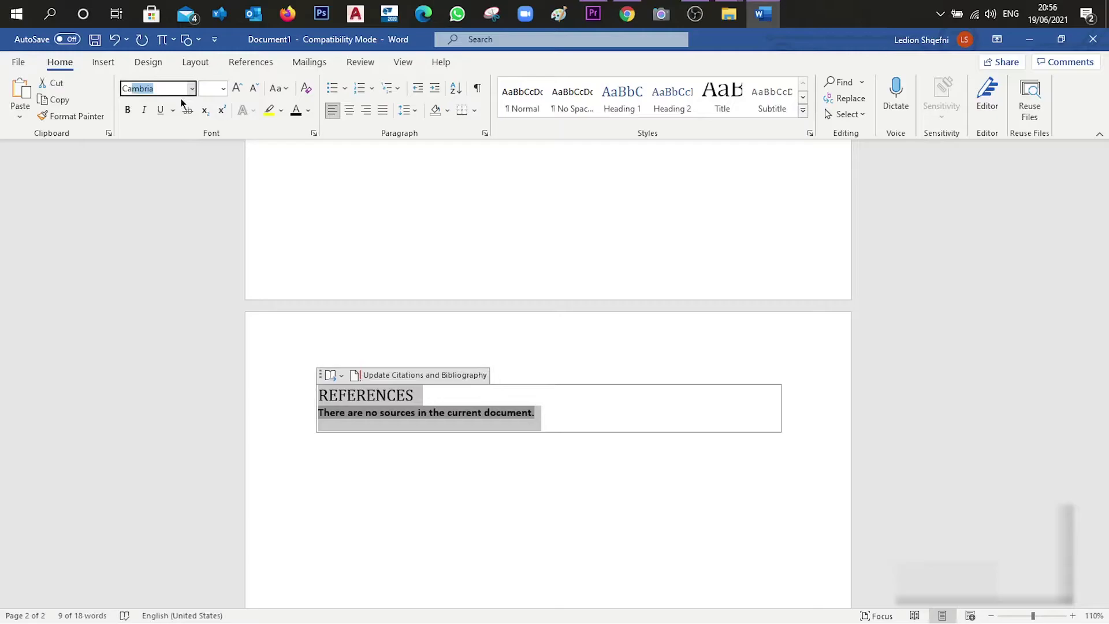
{"action": "key", "text": "BackSpace"}
{"action": "key", "text": "BackSpace"}
{"action": "key", "text": "BackSpace"}
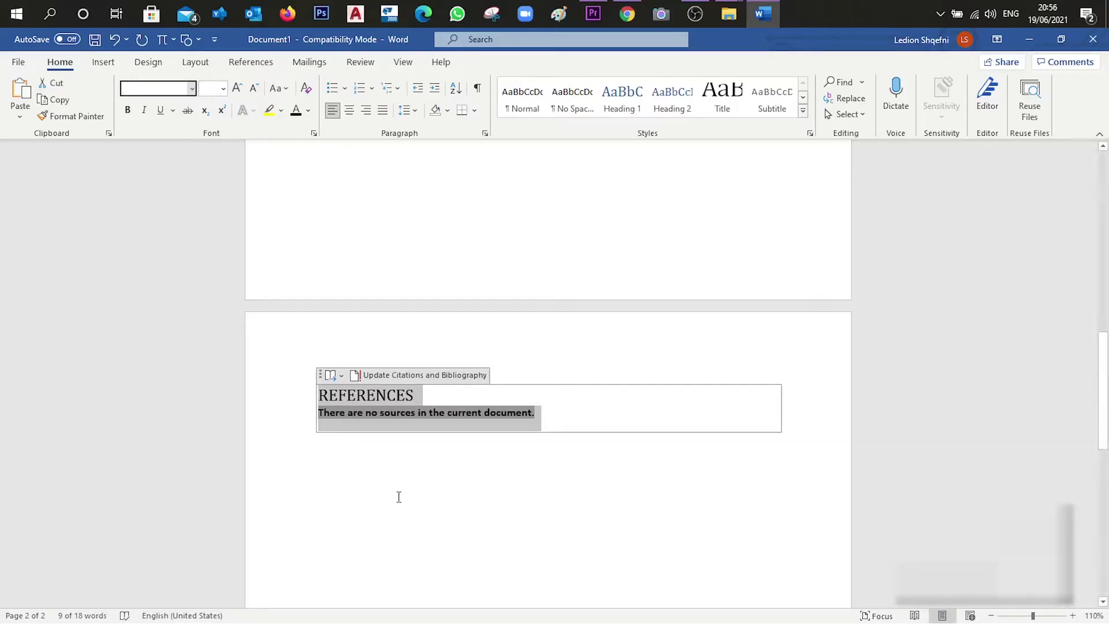
{"action": "left_click", "coordinate": [413, 455]}
Select and deselect the no-sources line, leaving the cursor in the REFERENCES heading
{"action": "triple_click", "coordinate": [560, 413]}
{"action": "left_click", "coordinate": [535, 421]}
{"action": "scroll", "coordinate": [493, 386], "scroll_direction": "down", "scroll_amount": 1}
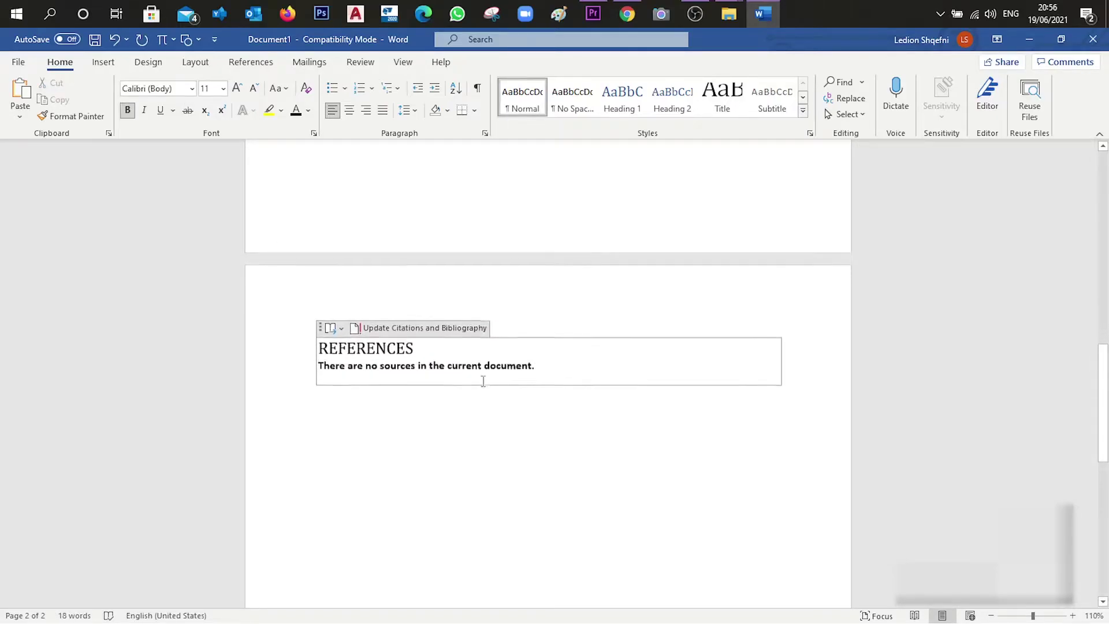
{"action": "left_click_drag", "start_coordinate": [547, 369], "coordinate": [317, 367]}
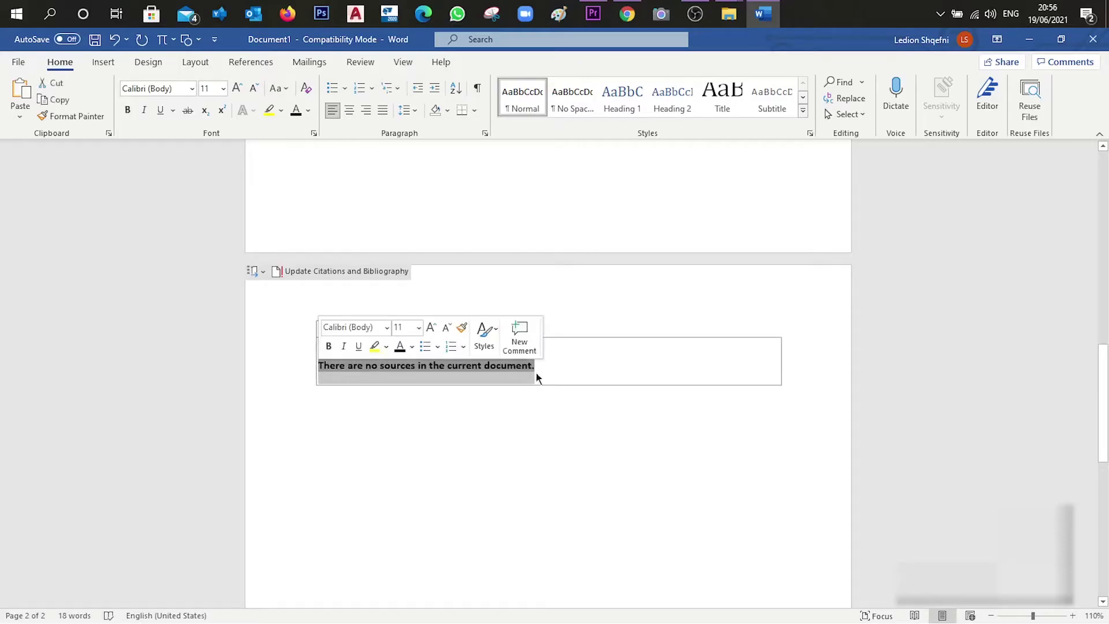
{"action": "left_click", "coordinate": [535, 417]}
{"action": "scroll", "coordinate": [535, 417], "scroll_direction": "up", "scroll_amount": 6}
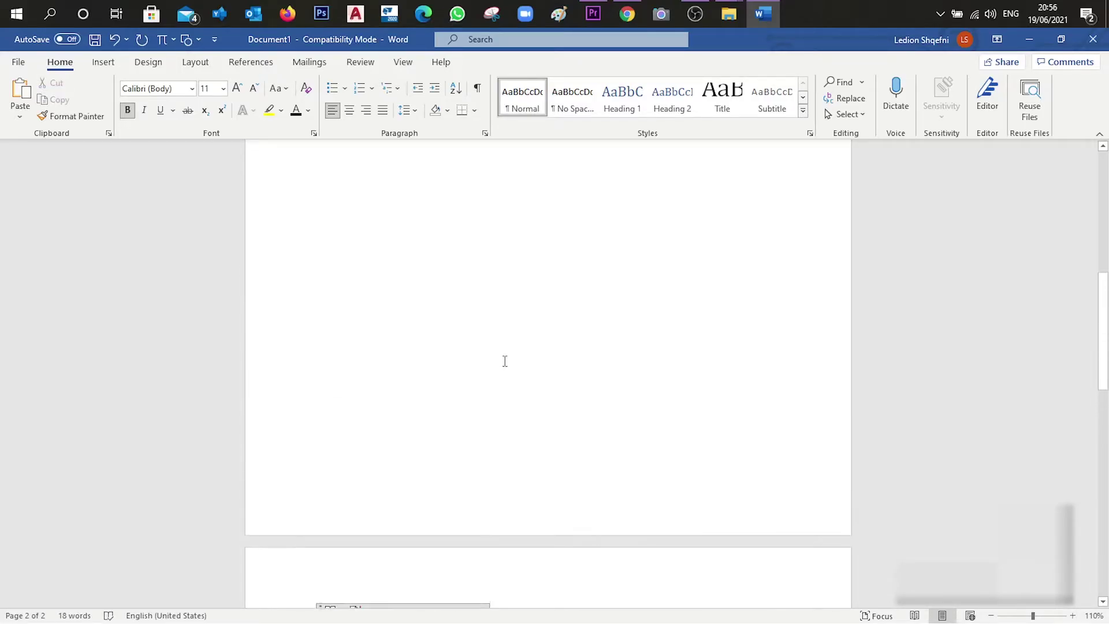
{"action": "scroll", "coordinate": [502, 357], "scroll_direction": "down", "scroll_amount": 3}
{"action": "left_click", "coordinate": [317, 549]}
{"action": "left_click", "coordinate": [414, 490]}
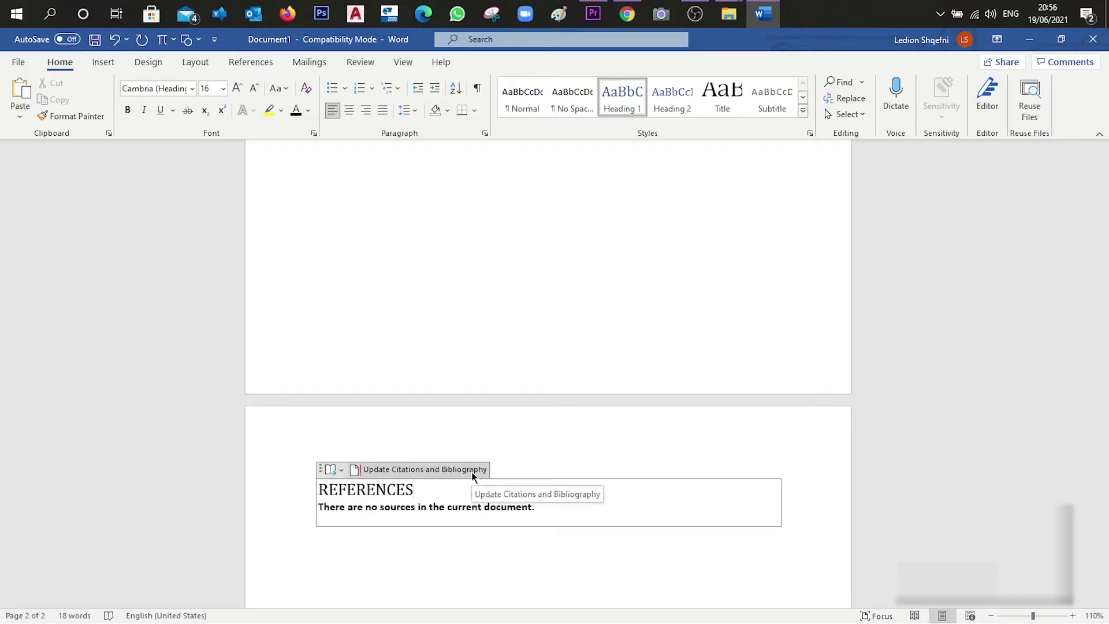
Return to page 1, place the cursor after the first body line, and open Insert Citation
{"action": "key", "text": "ctrl+z"}
{"action": "scroll", "coordinate": [549, 346], "scroll_direction": "up", "scroll_amount": 5}
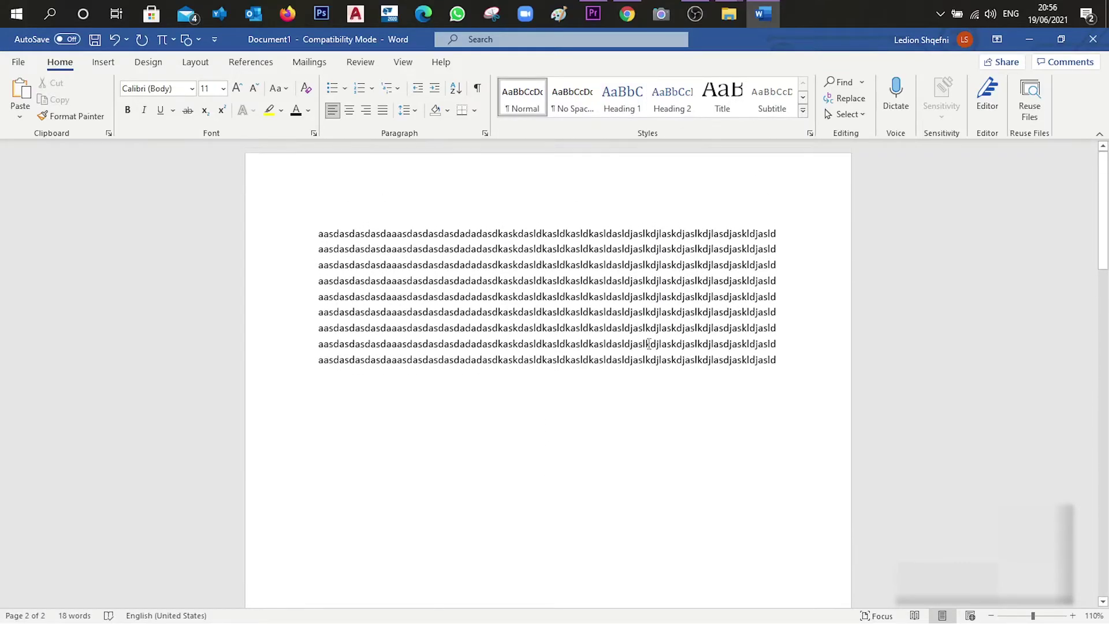
{"action": "left_click_drag", "start_coordinate": [777, 233], "coordinate": [287, 235]}
{"action": "left_click", "coordinate": [779, 234]}
{"action": "left_click", "coordinate": [257, 62]}
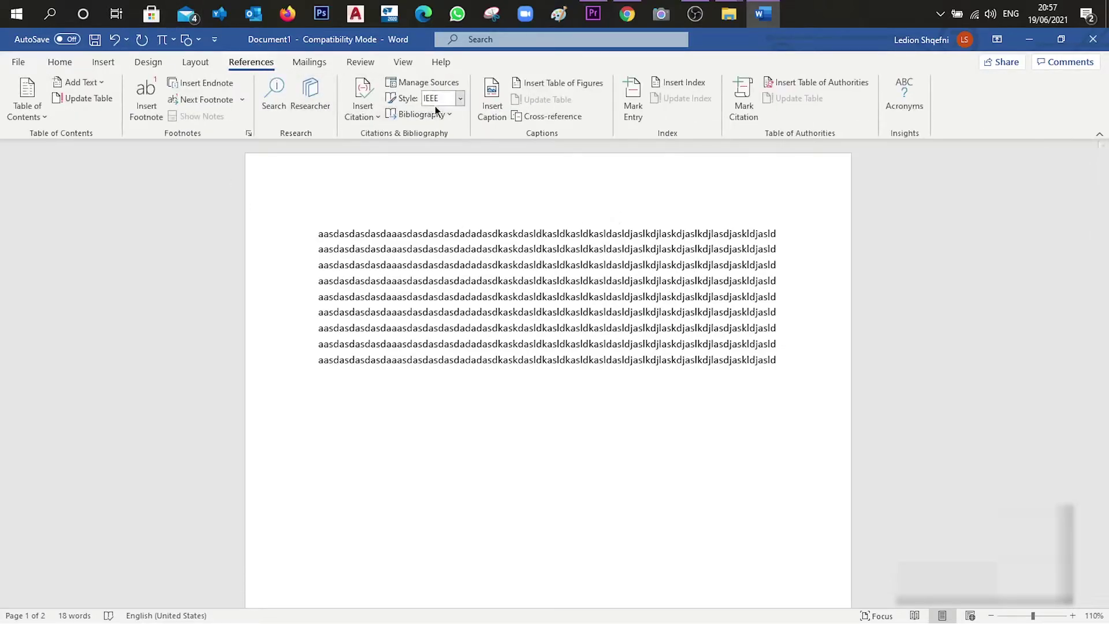
{"action": "left_click", "coordinate": [356, 119]}
Create a new web-site source with the author's name and web page name 'fdsfsdf'
{"action": "left_click", "coordinate": [382, 137]}
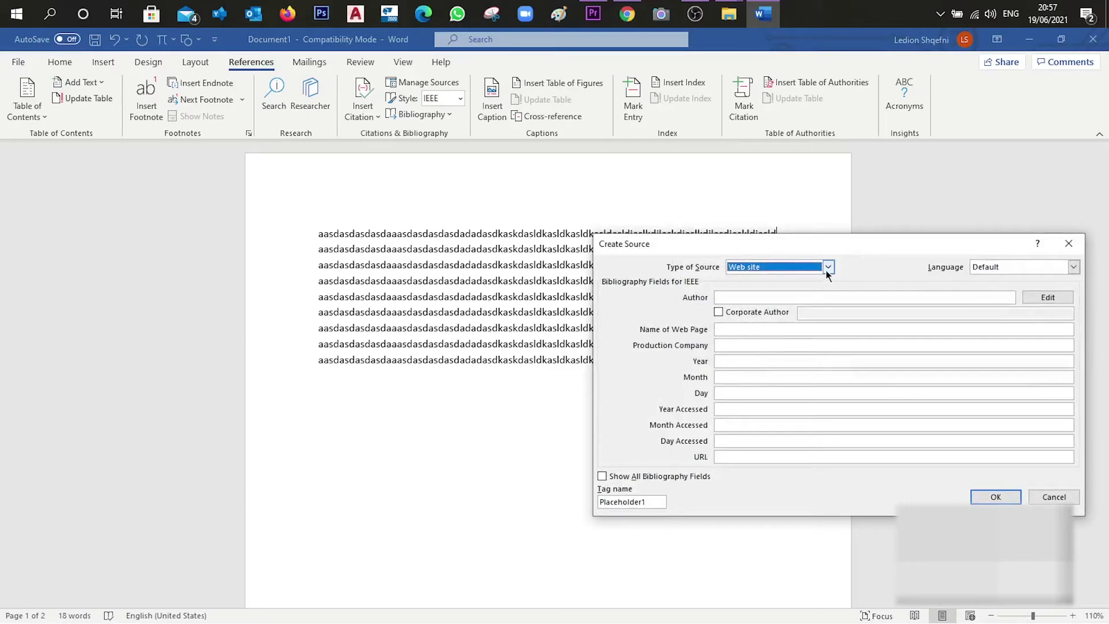
{"action": "left_click", "coordinate": [794, 295]}
{"action": "type", "text": "Ledion"}
{"action": "left_click", "coordinate": [765, 329]}
{"action": "type", "text": "fdsfsdf"}
{"action": "left_click", "coordinate": [738, 413]}
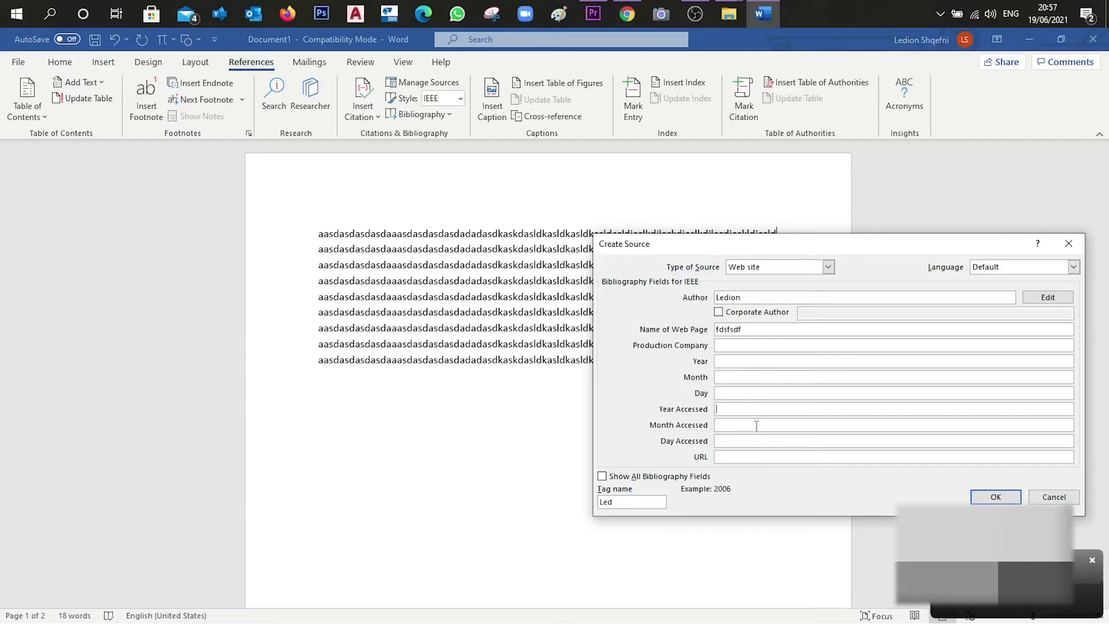
{"action": "type", "text": "2021"}
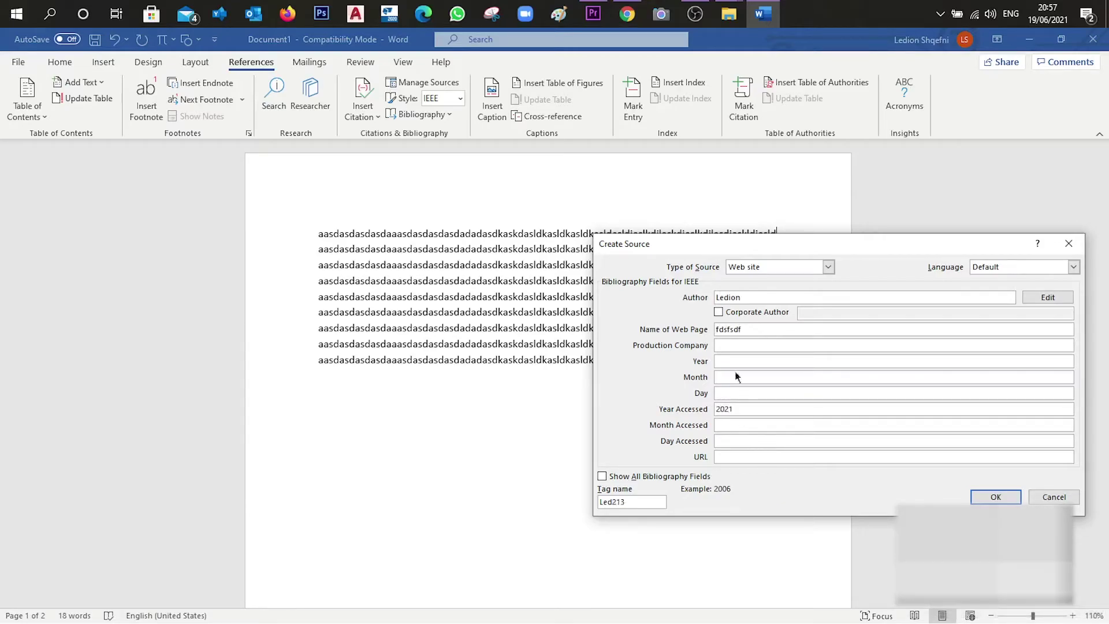
{"action": "left_click", "coordinate": [748, 426]}
{"action": "type", "text": "June"}
{"action": "left_click", "coordinate": [740, 442]}
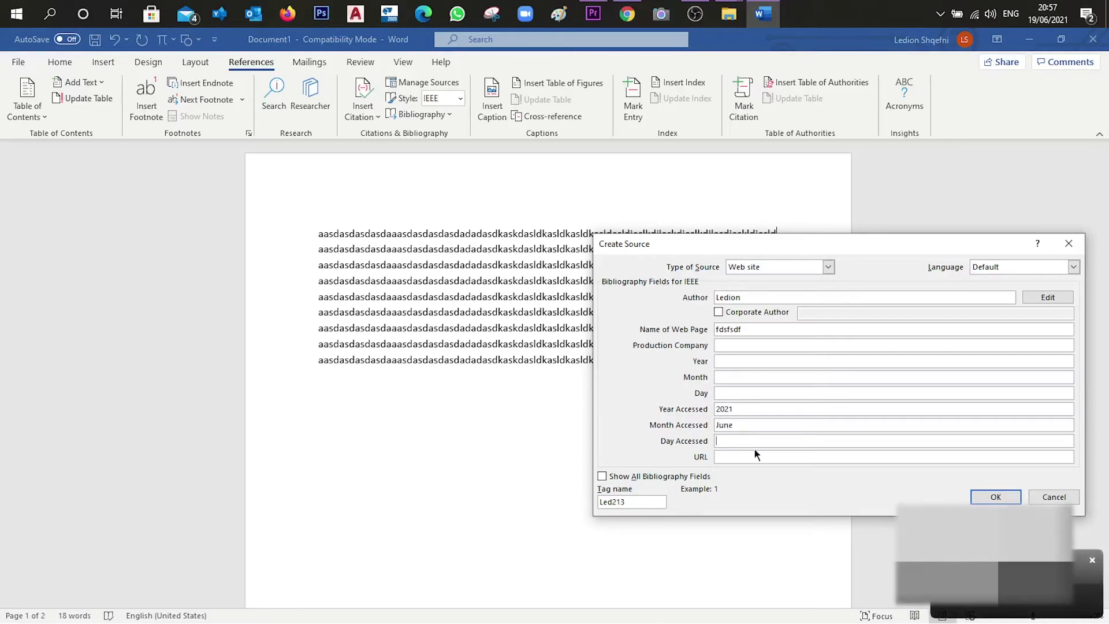
{"action": "type", "text": "19"}
{"action": "left_click", "coordinate": [754, 457]}
{"action": "type", "text": "ww"}
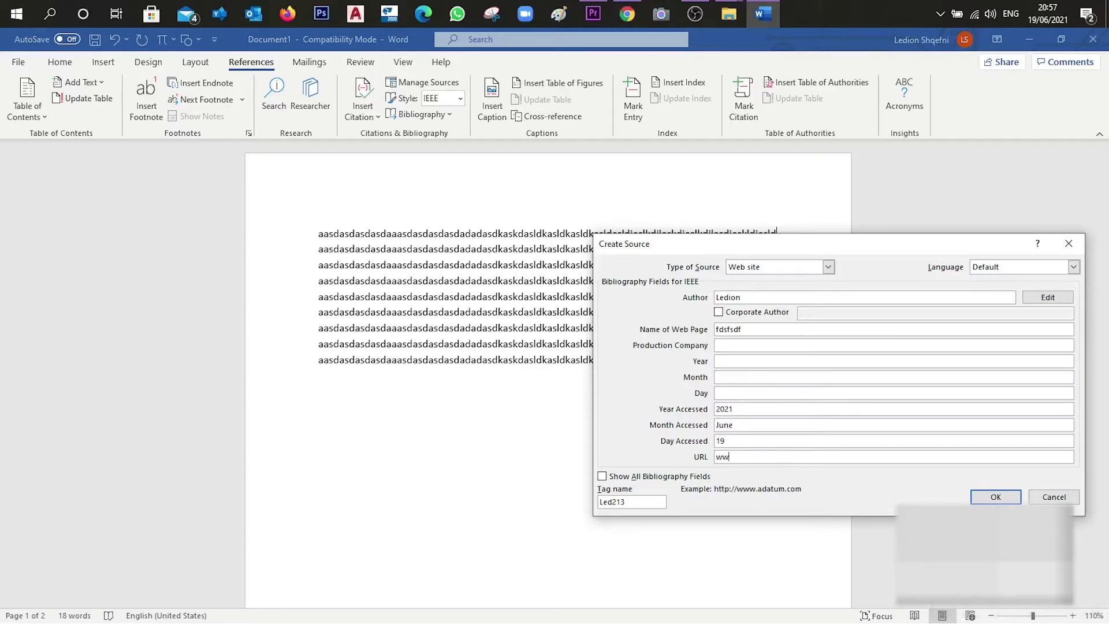
{"action": "type", "text": "w.lkdaslkdas.com"}
{"action": "left_click", "coordinate": [989, 496]}
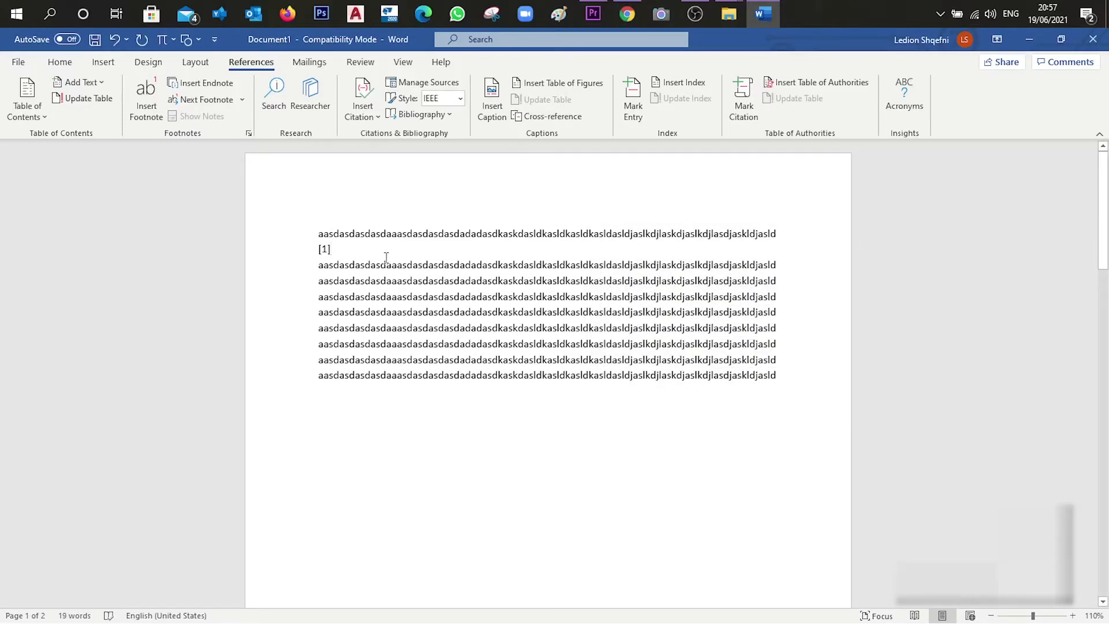
End citation [1] with a period and start a new source at a later line's end
{"action": "type", "text": "."}
{"action": "left_click_drag", "start_coordinate": [780, 328], "coordinate": [280, 324]}
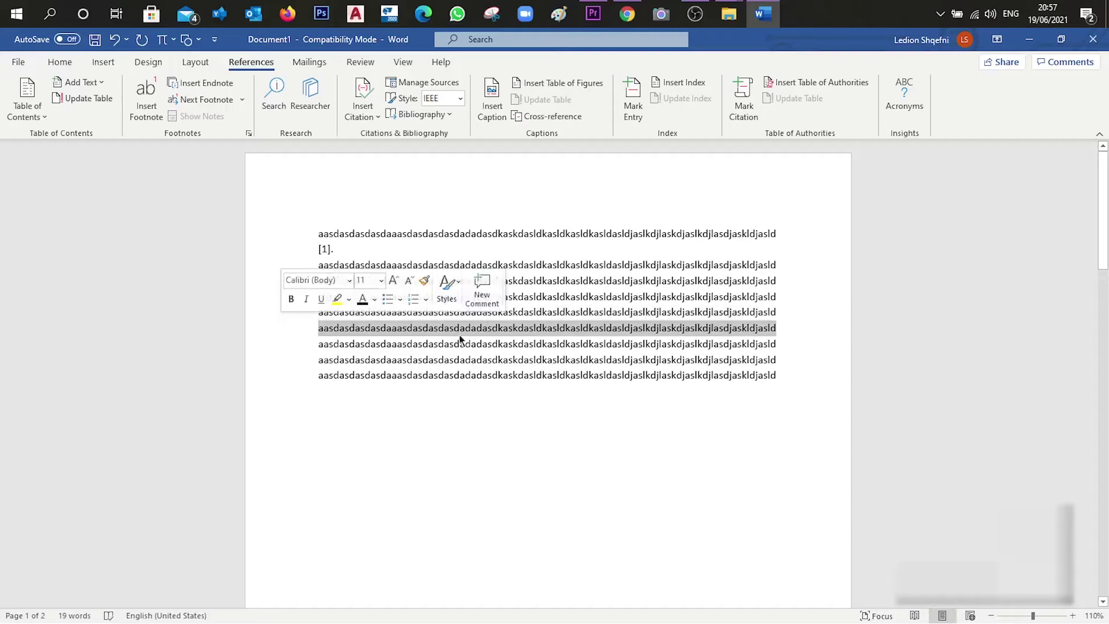
{"action": "left_click", "coordinate": [775, 331]}
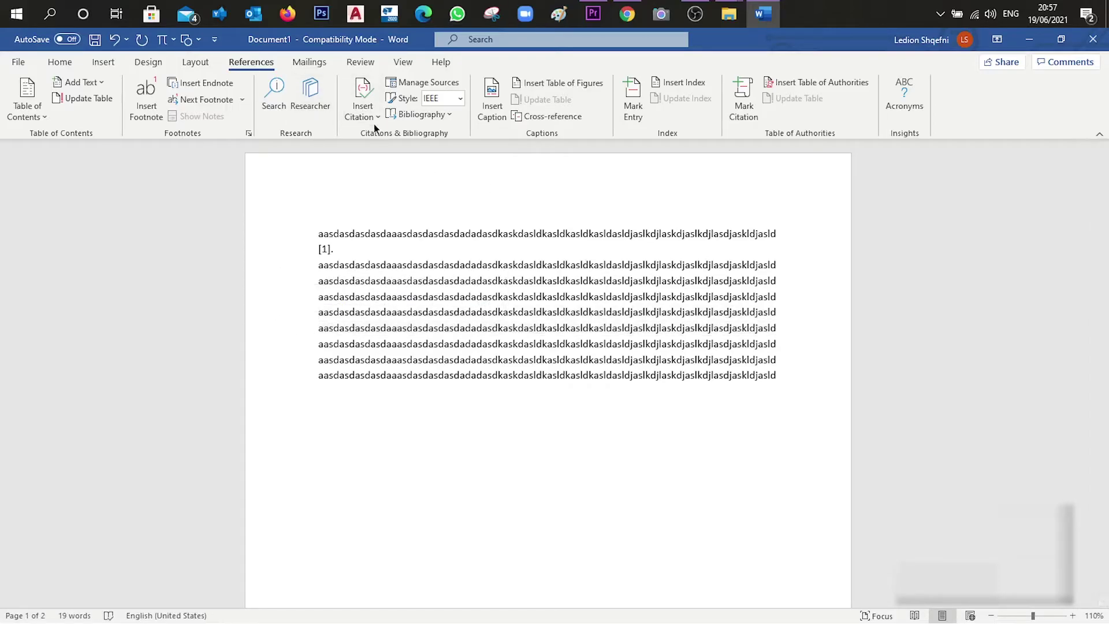
{"action": "left_click", "coordinate": [369, 116]}
{"action": "left_click", "coordinate": [395, 176]}
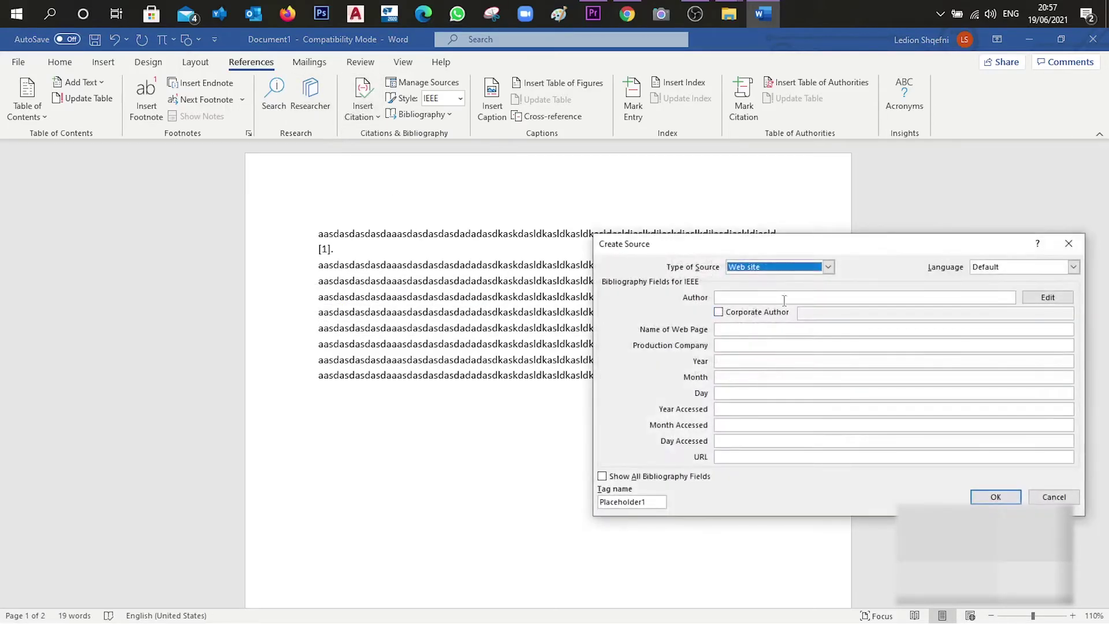
Create a Report source with the author's name and title 'dasdjaksjda', inserting citation [2]
{"action": "left_click", "coordinate": [829, 266]}
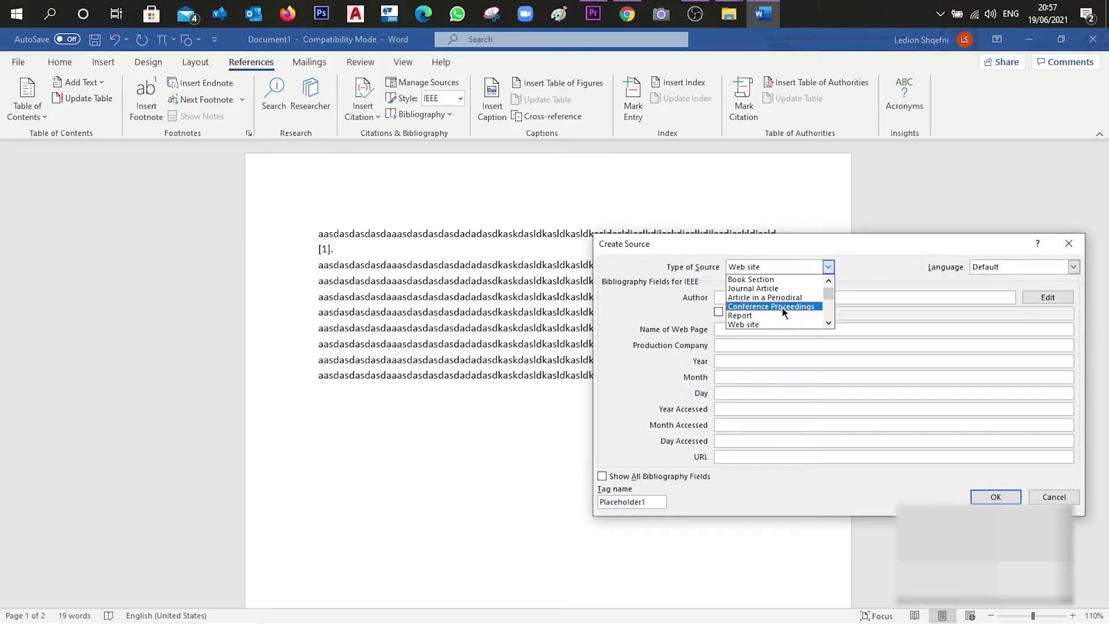
{"action": "left_click", "coordinate": [785, 322]}
{"action": "left_click", "coordinate": [756, 296]}
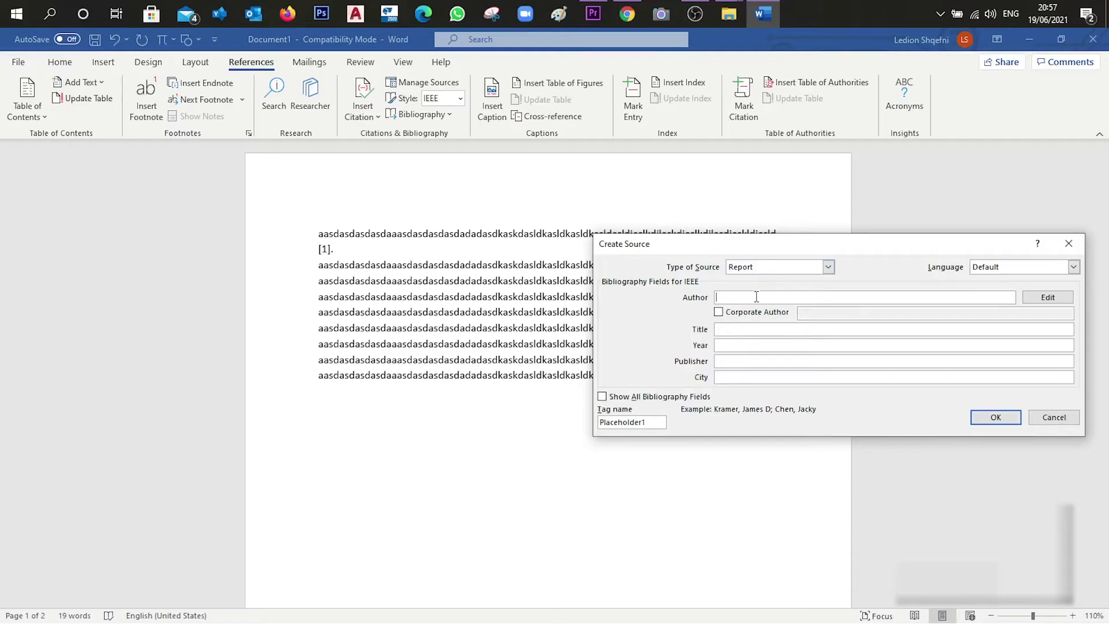
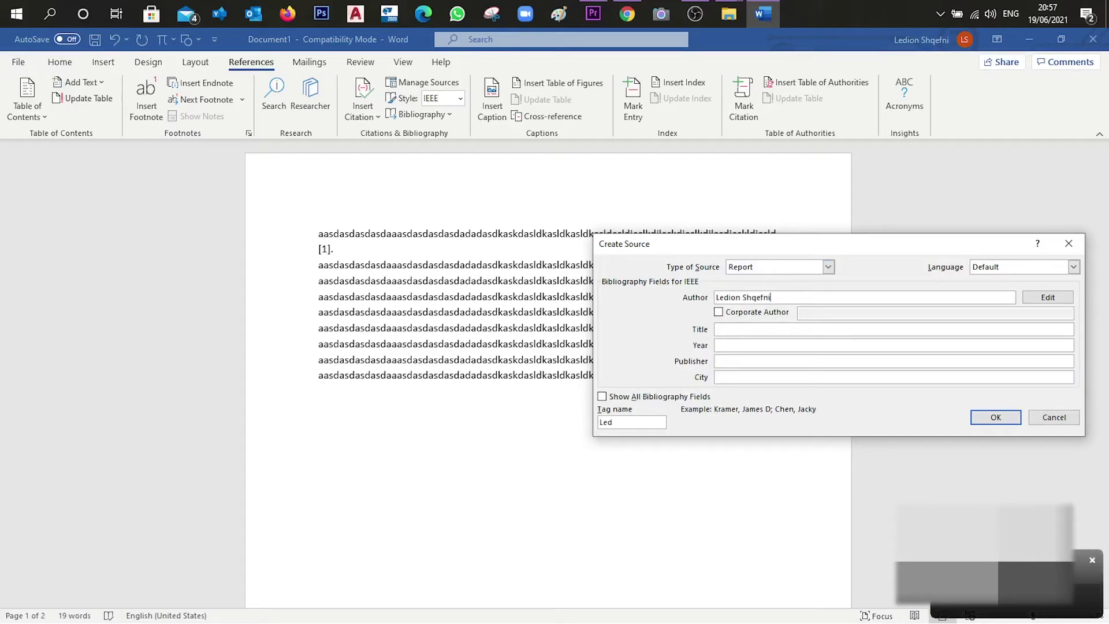
{"action": "left_click", "coordinate": [744, 331]}
{"action": "type", "text": "dasdjaksjda"}
{"action": "left_click", "coordinate": [739, 346]}
{"action": "left_click", "coordinate": [733, 357]}
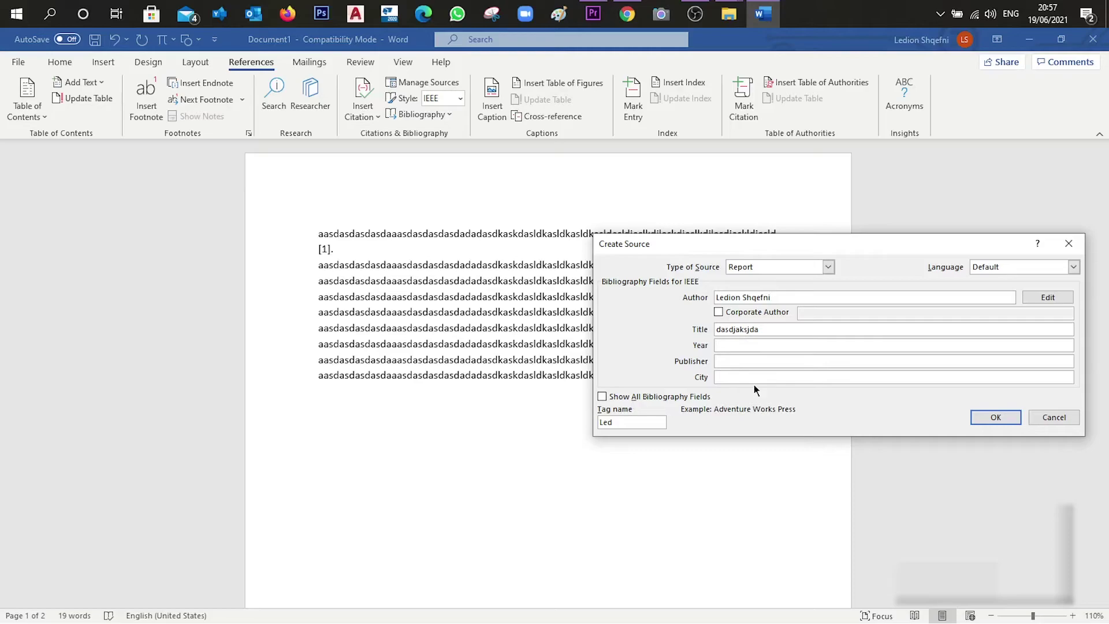
{"action": "left_click", "coordinate": [787, 375]}
{"action": "left_click", "coordinate": [981, 416]}
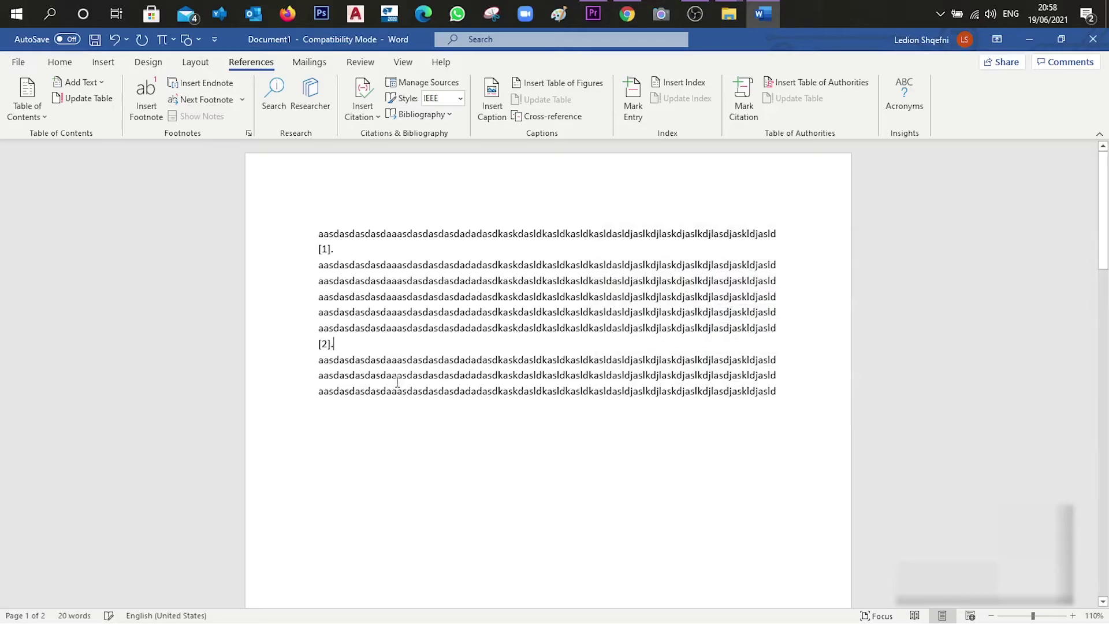
{"action": "scroll", "coordinate": [389, 372], "scroll_direction": "down", "scroll_amount": 10}
Update the page-2 bibliography to list [1] the fdsfsdf web page and [2] the dasdjaksjda report
{"action": "scroll", "coordinate": [453, 450], "scroll_direction": "down", "scroll_amount": 1}
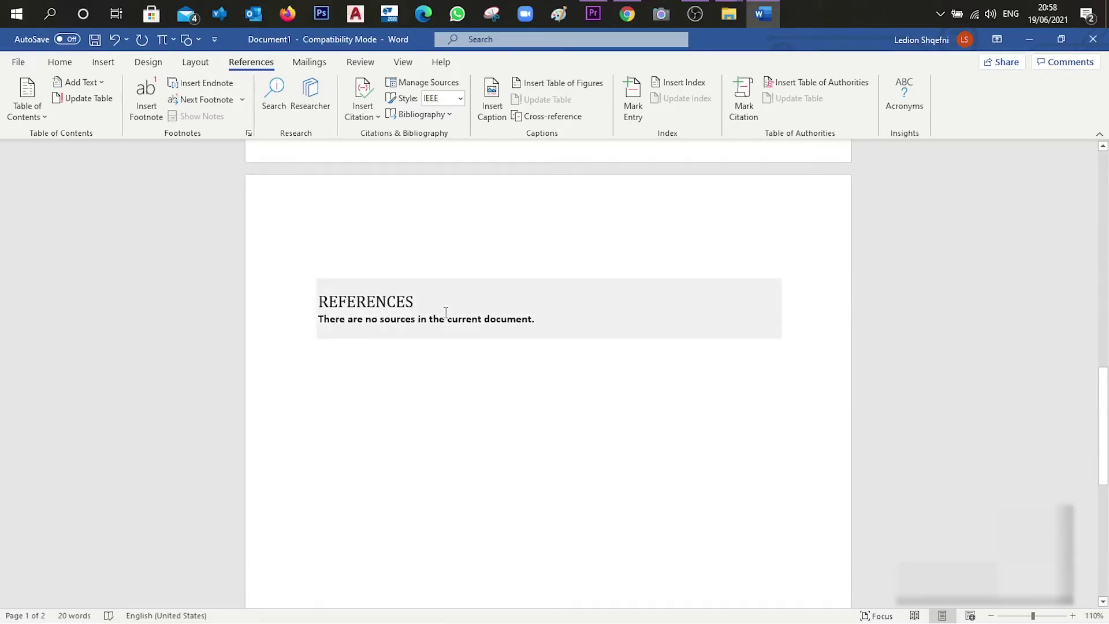
{"action": "left_click", "coordinate": [445, 319]}
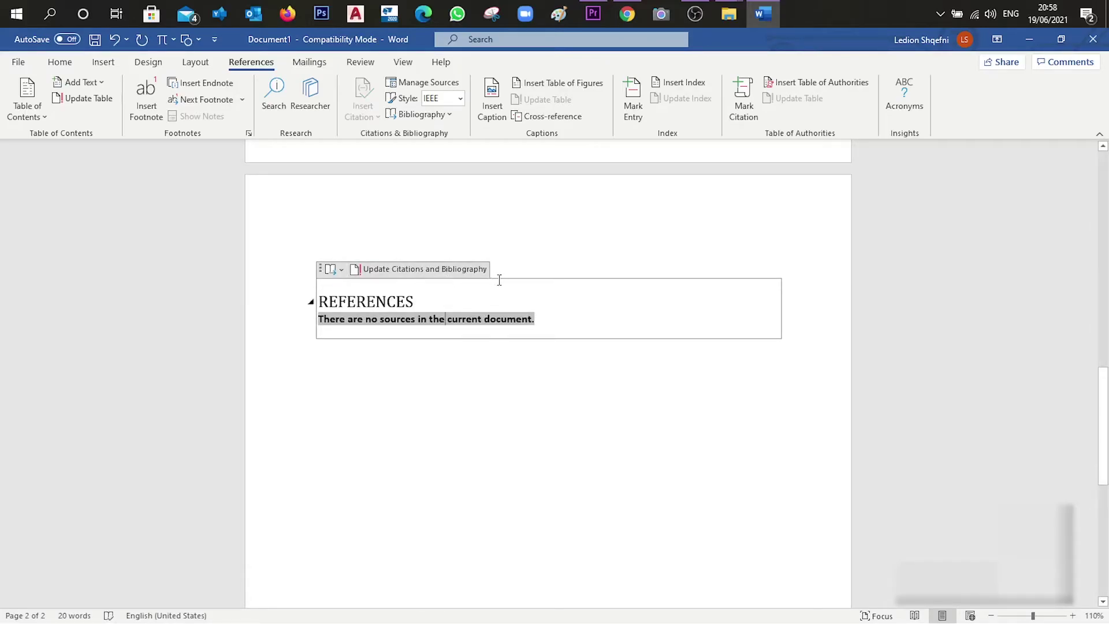
{"action": "left_click", "coordinate": [432, 271]}
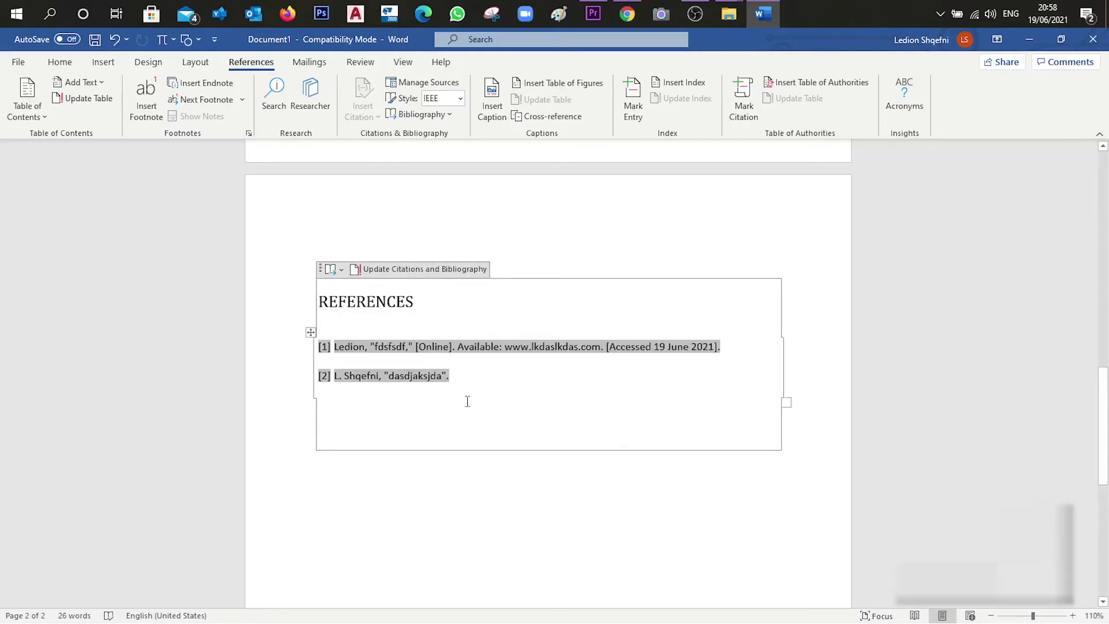
{"action": "scroll", "coordinate": [525, 443], "scroll_direction": "up", "scroll_amount": 1}
{"action": "left_click", "coordinate": [546, 517]}
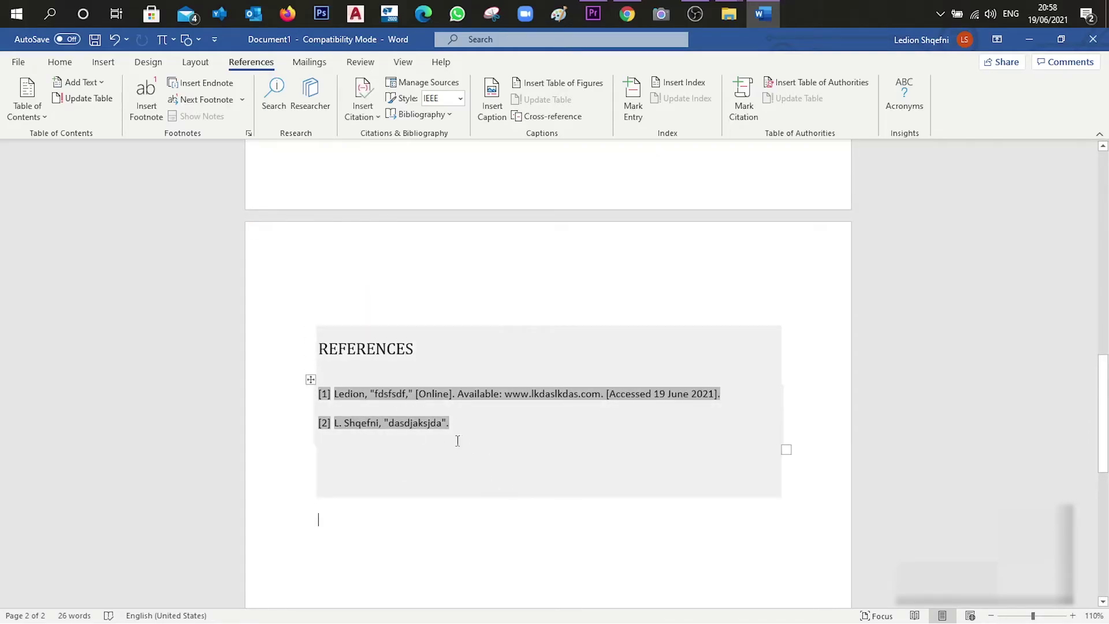
{"action": "scroll", "coordinate": [456, 456], "scroll_direction": "up", "scroll_amount": 1}
{"action": "scroll", "coordinate": [456, 472], "scroll_direction": "up", "scroll_amount": 10}
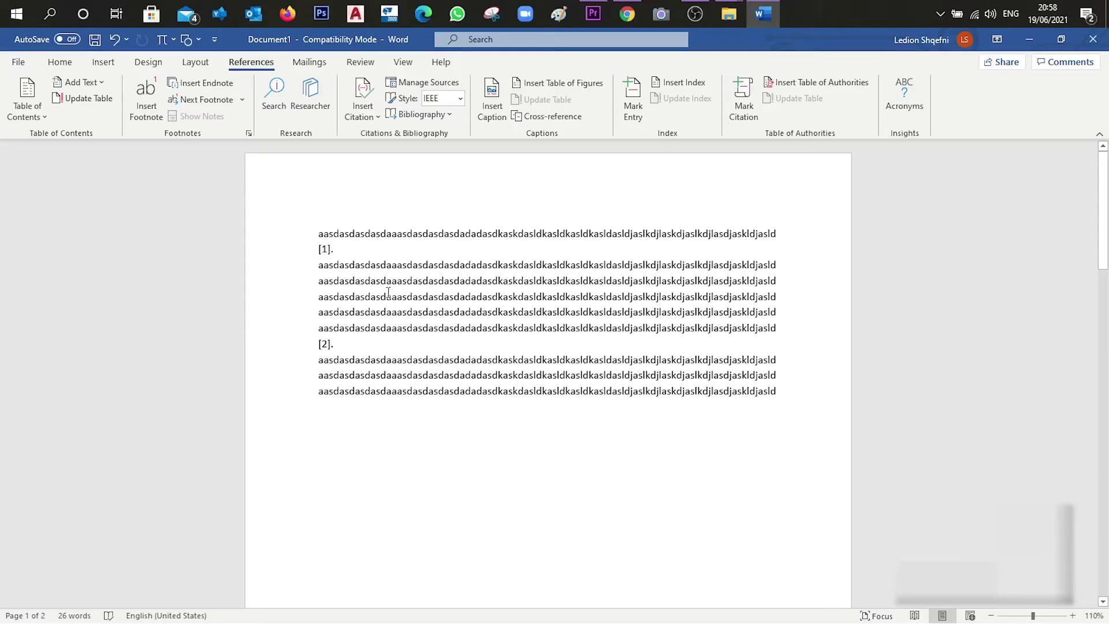
After the fourth body line, begin a new Book source for a citation
{"action": "left_click", "coordinate": [780, 297]}
{"action": "left_click", "coordinate": [362, 107]}
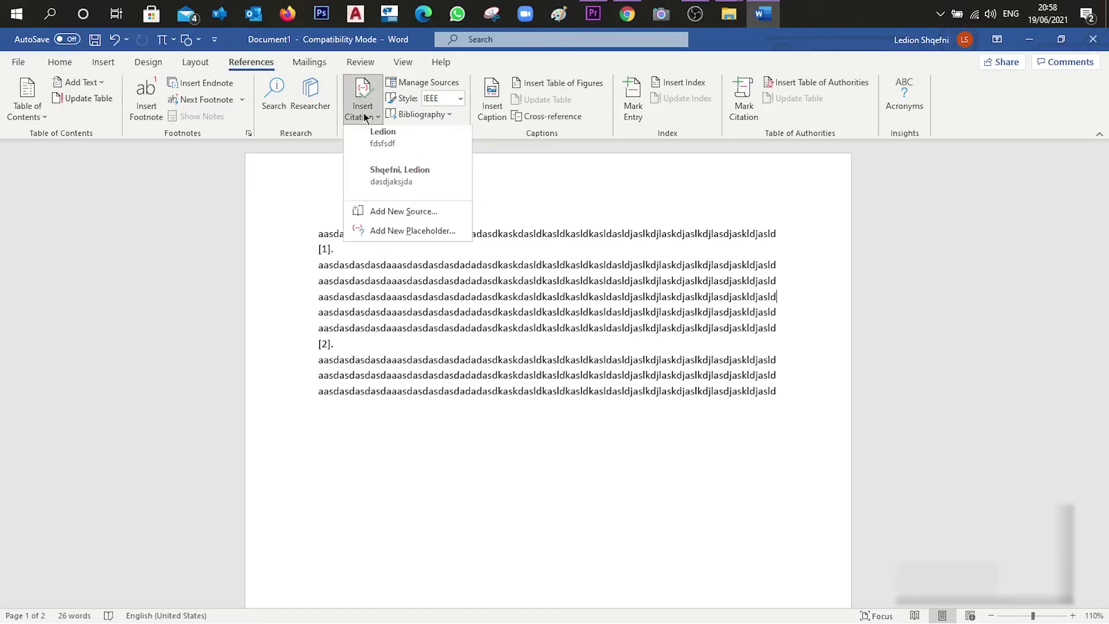
{"action": "left_click", "coordinate": [424, 216]}
{"action": "left_click", "coordinate": [789, 267]}
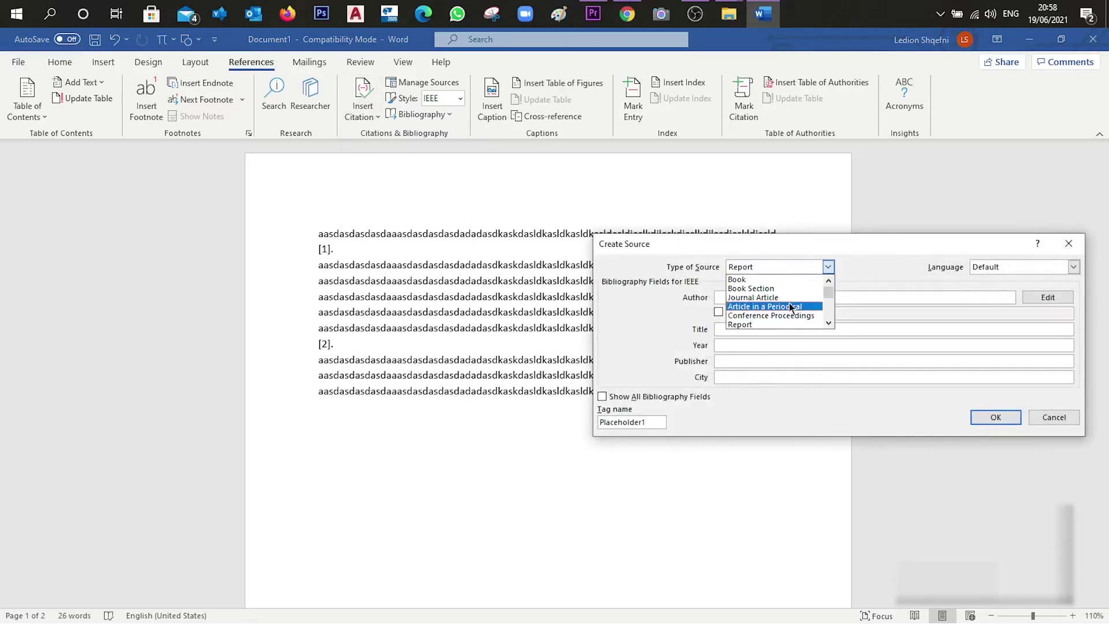
{"action": "left_click", "coordinate": [795, 281]}
Fill in the book's author, title 'dsadasdas' and year 2021, and insert its citation
{"action": "left_click", "coordinate": [777, 296]}
{"action": "left_click", "coordinate": [777, 330]}
{"action": "type", "text": "dsadasdas"}
{"action": "left_click", "coordinate": [782, 345]}
{"action": "type", "text": "2021"}
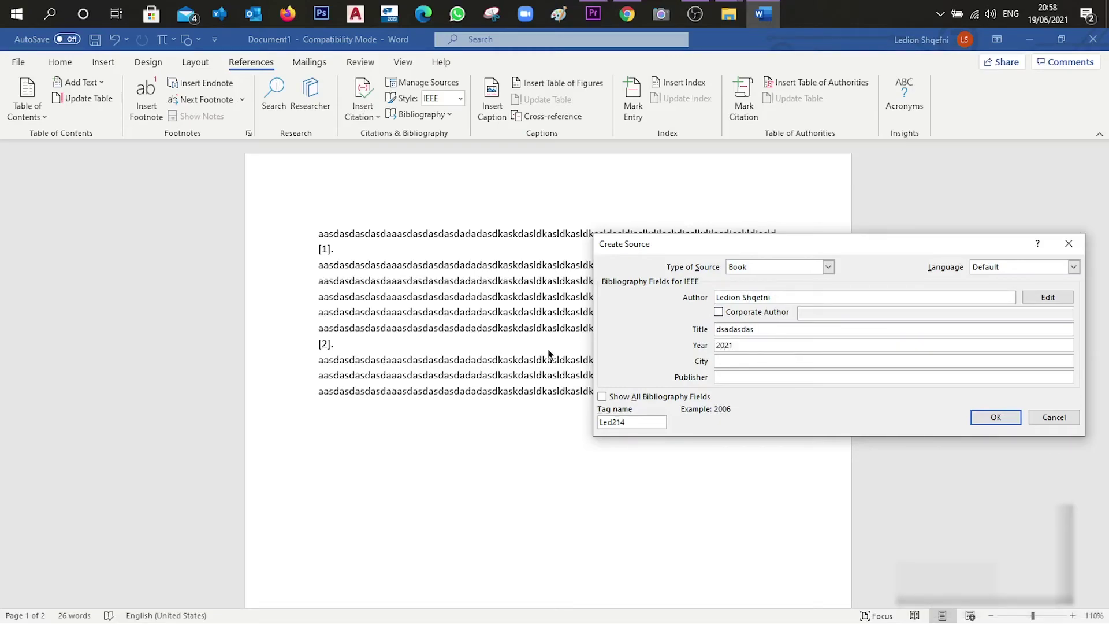
{"action": "left_click", "coordinate": [995, 416]}
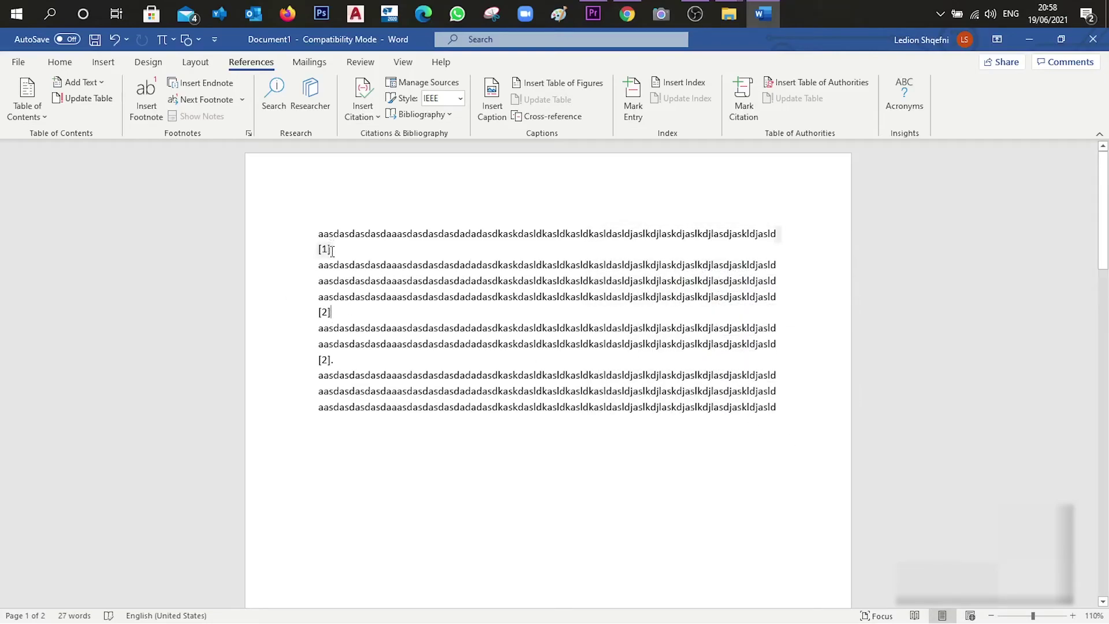
Add a period after the new citation and update citations so they number [1], [2], [3]
{"action": "type", "text": "."}
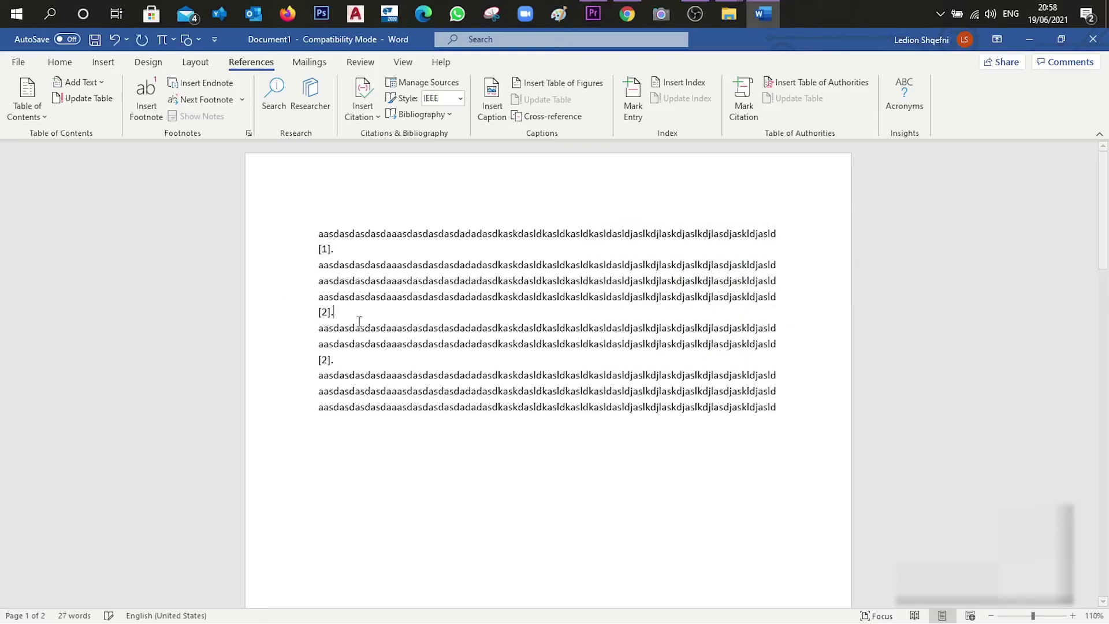
{"action": "scroll", "coordinate": [434, 374], "scroll_direction": "down", "scroll_amount": 1}
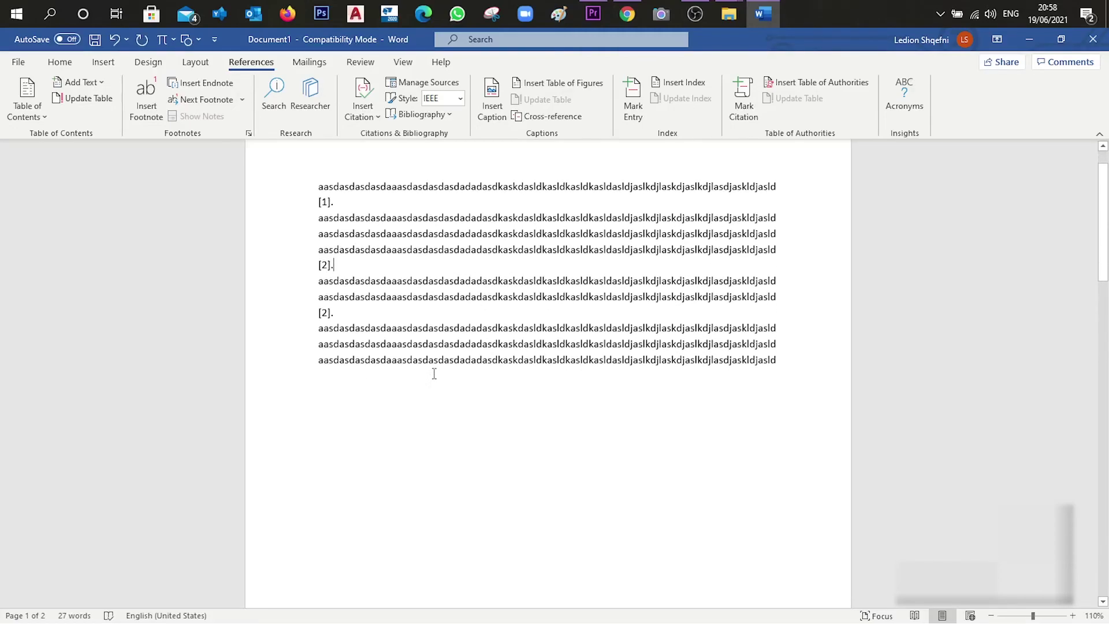
{"action": "left_click", "coordinate": [325, 265]}
{"action": "left_click", "coordinate": [337, 267]}
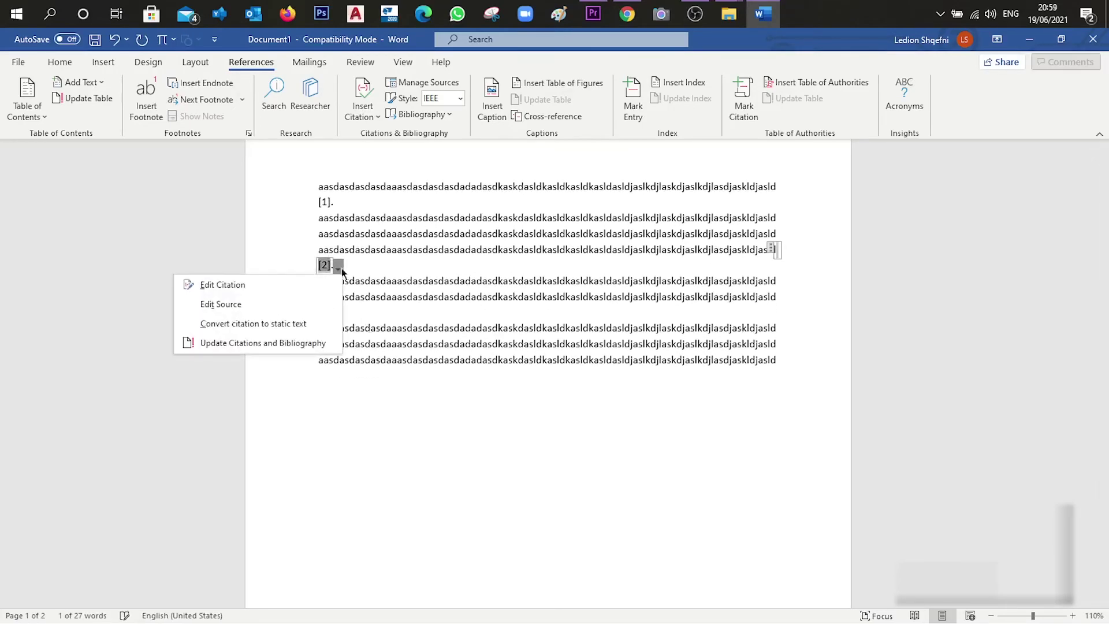
{"action": "key", "text": "Escape"}
{"action": "left_click", "coordinate": [328, 204]}
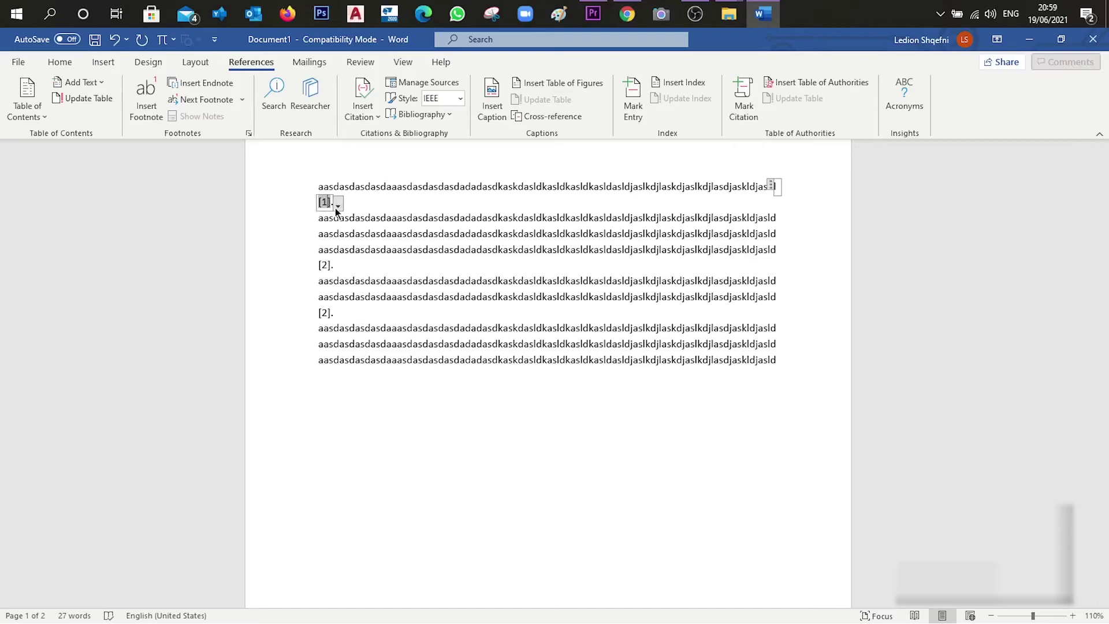
{"action": "left_click", "coordinate": [338, 206]}
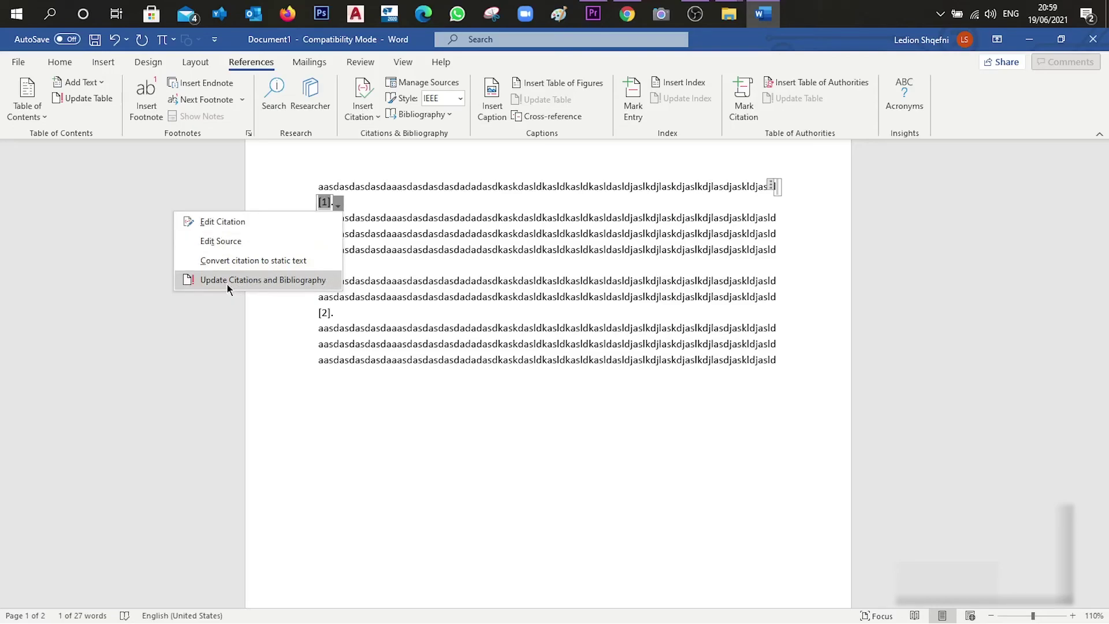
{"action": "left_click", "coordinate": [320, 279]}
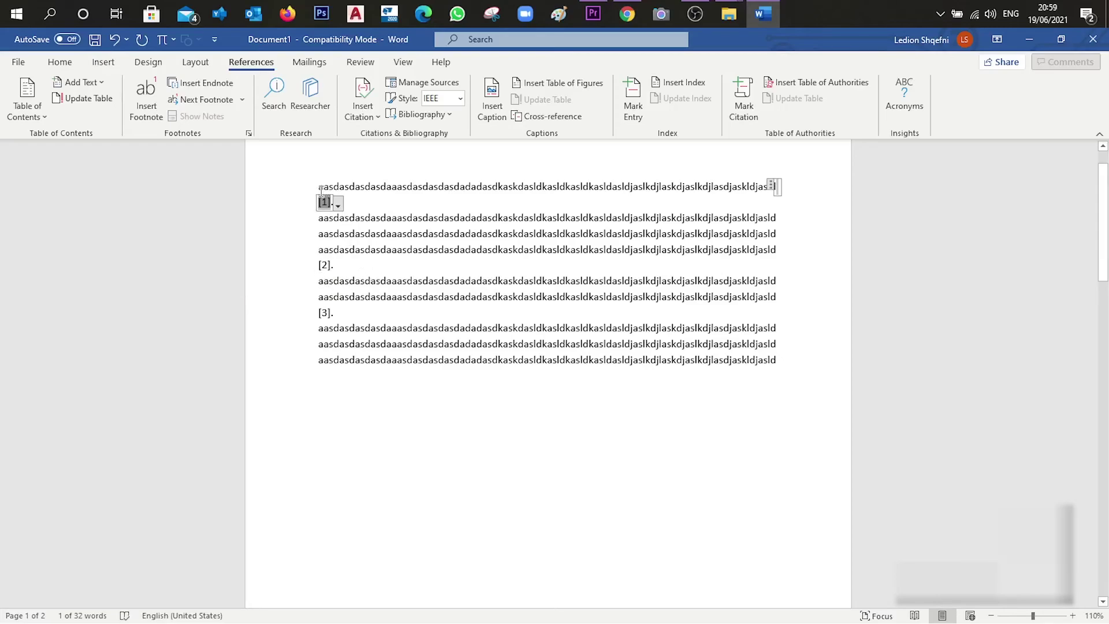
{"action": "left_click", "coordinate": [421, 247]}
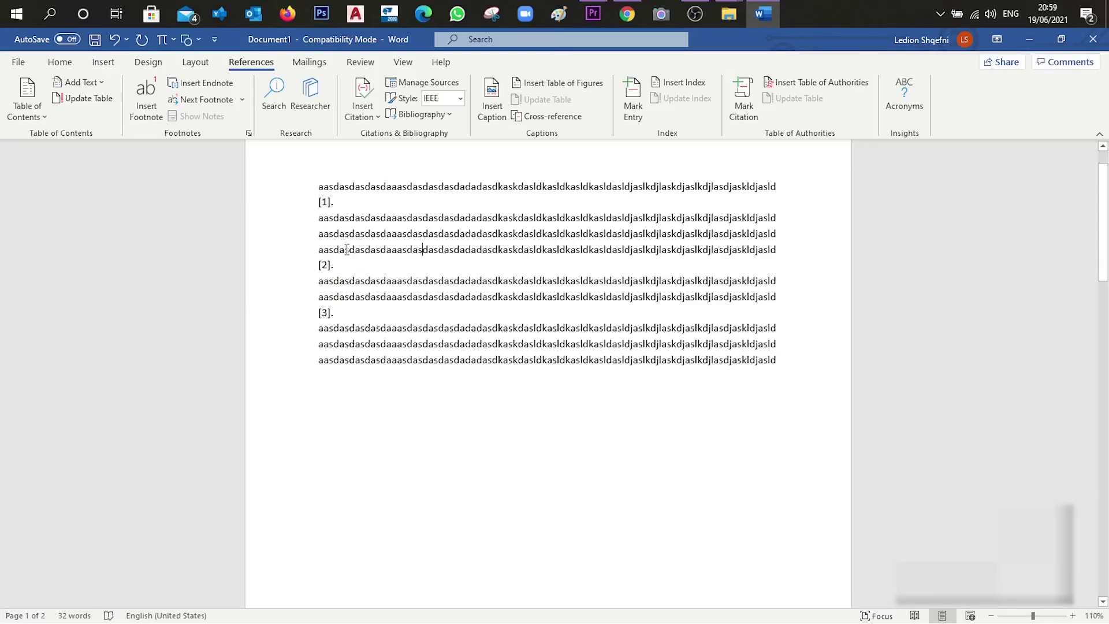
{"action": "left_click", "coordinate": [350, 207]}
{"action": "scroll", "coordinate": [352, 384], "scroll_direction": "down", "scroll_amount": 8}
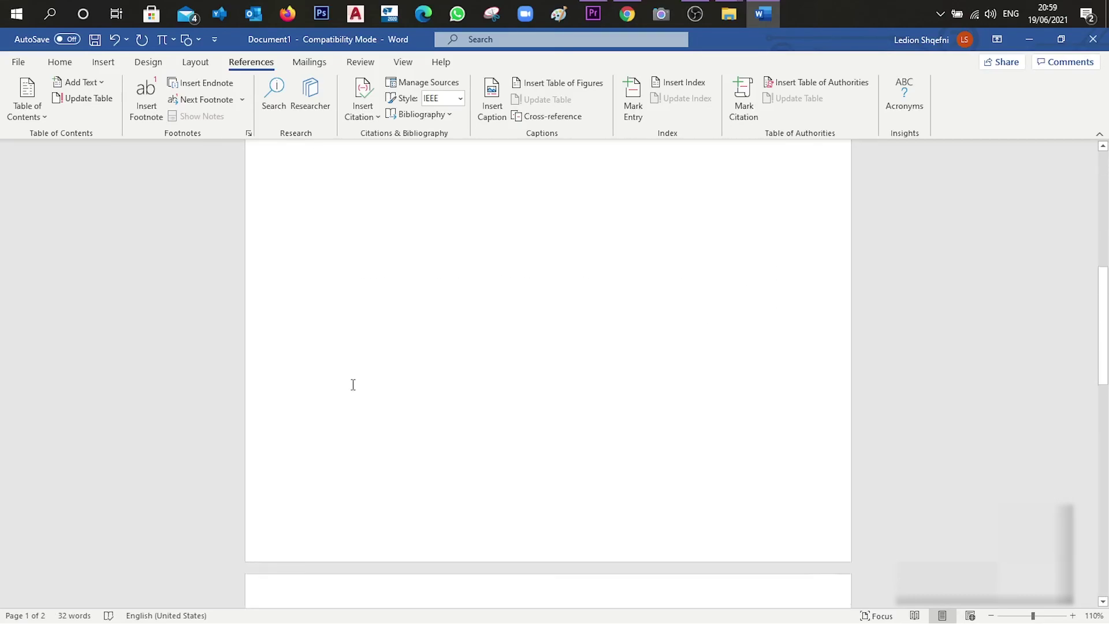
{"action": "scroll", "coordinate": [352, 384], "scroll_direction": "down", "scroll_amount": 3}
{"action": "left_click", "coordinate": [366, 364]}
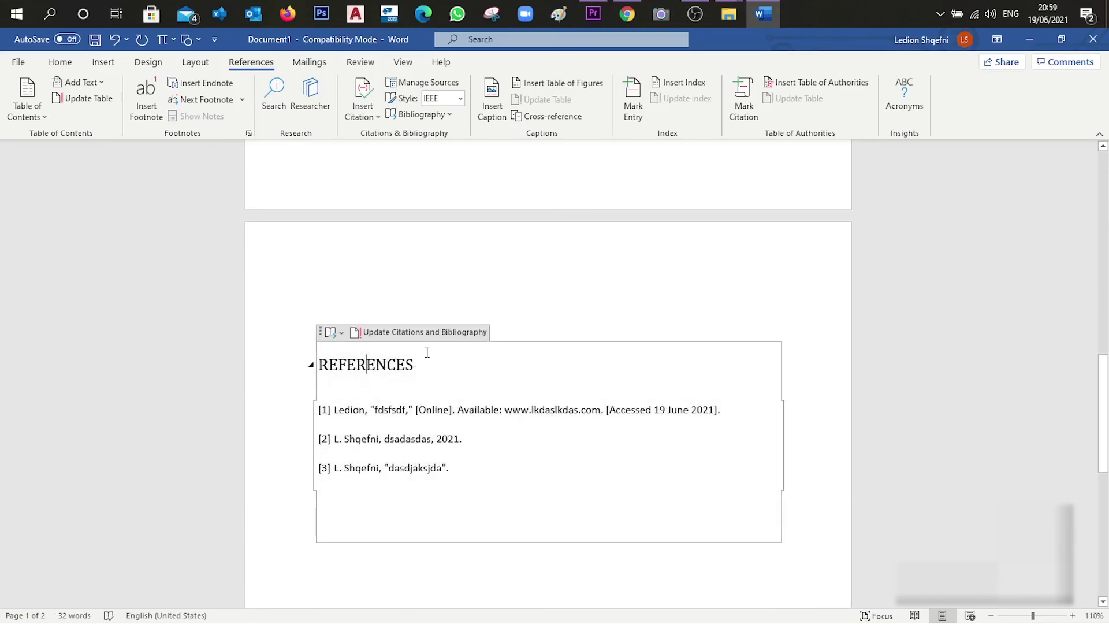
{"action": "key", "text": "Down"}
{"action": "key", "text": "Down"}
{"action": "scroll", "coordinate": [566, 449], "scroll_direction": "up", "scroll_amount": 1}
{"action": "scroll", "coordinate": [561, 446], "scroll_direction": "up", "scroll_amount": 10}
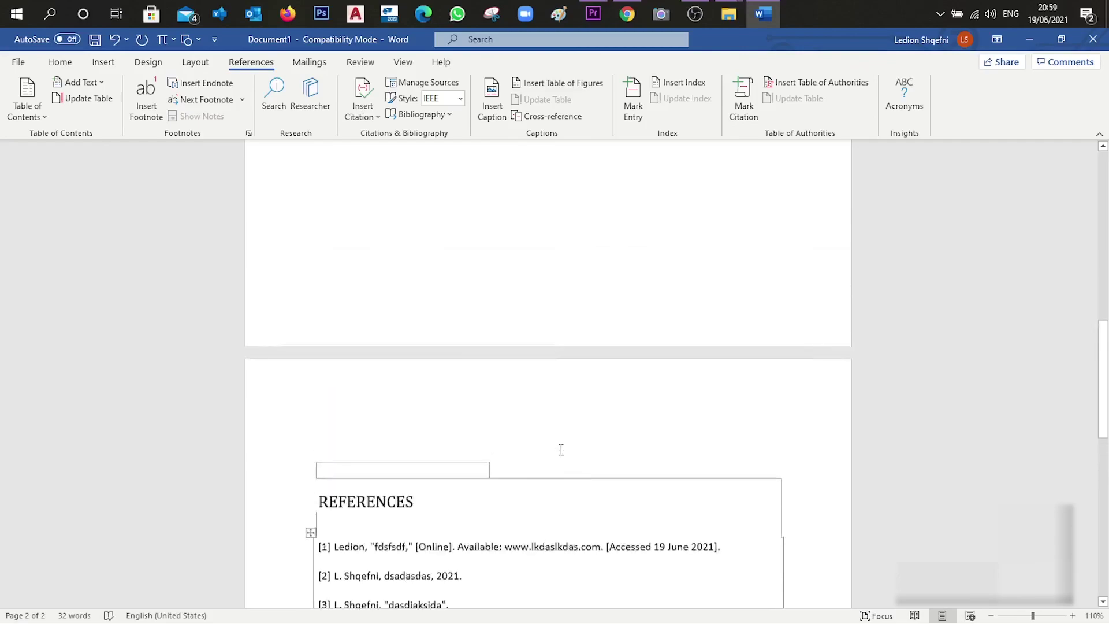
{"action": "scroll", "coordinate": [554, 439], "scroll_direction": "up", "scroll_amount": 3}
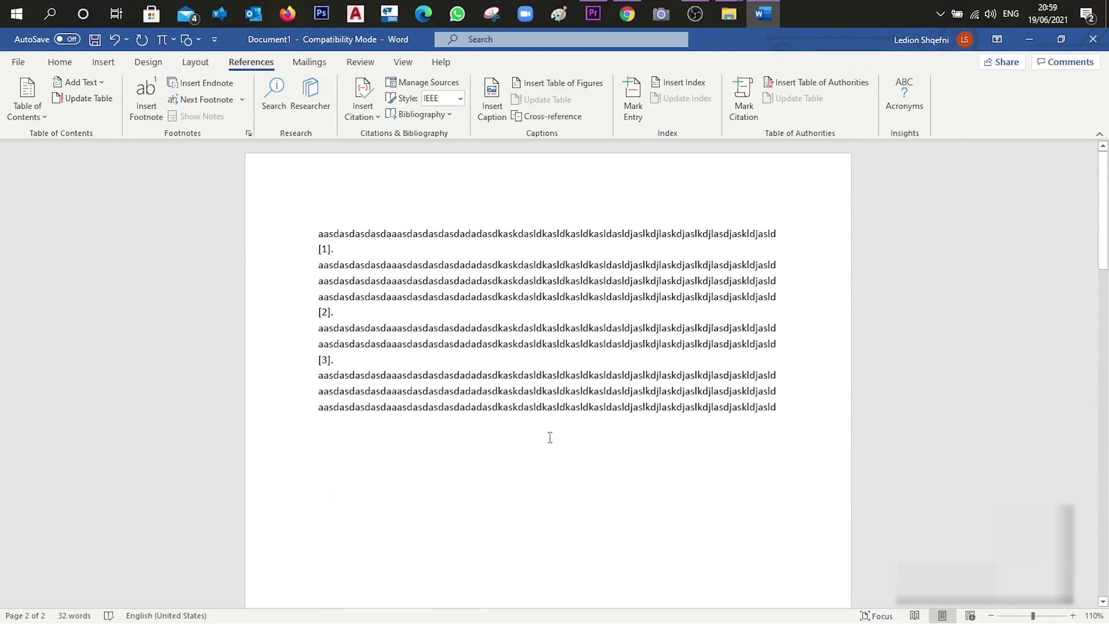